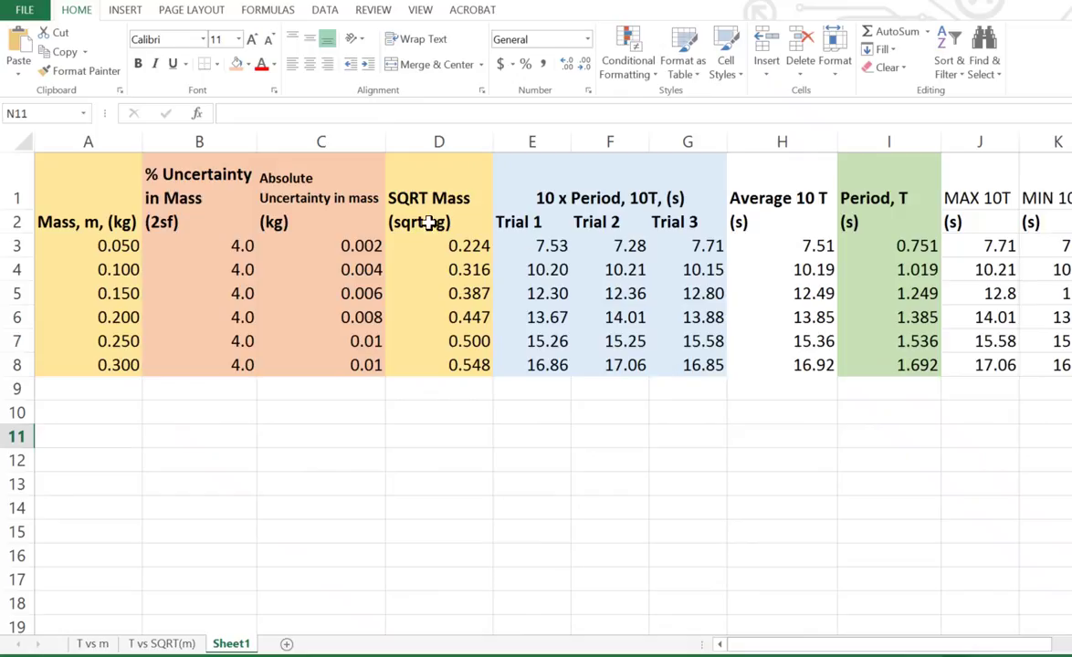
Review the Absolute Uncertainty in mass and Absolute Uncertainty in T columns and their formulas
drag(288, 174, 308, 364)
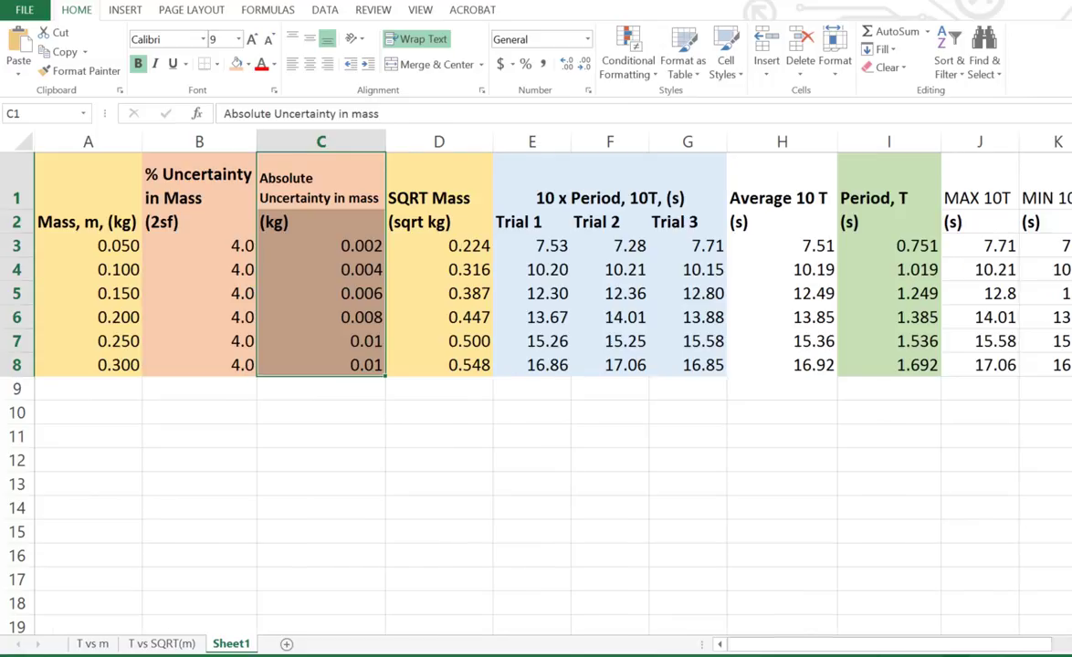
scroll(548, 365, right, 5)
click(804, 175)
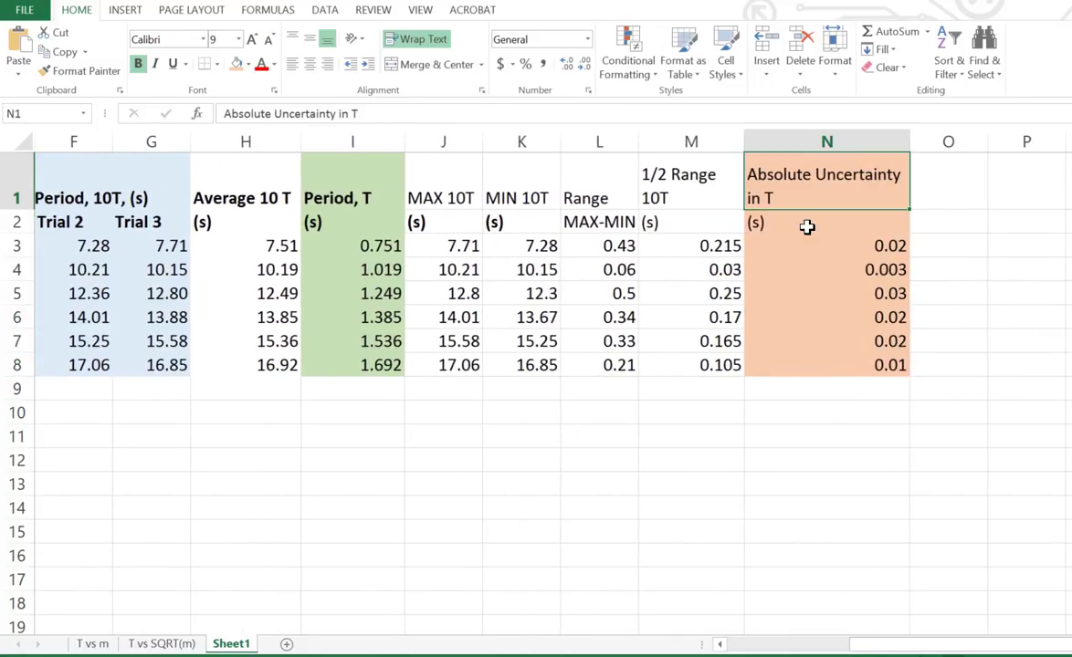
drag(807, 228, 814, 359)
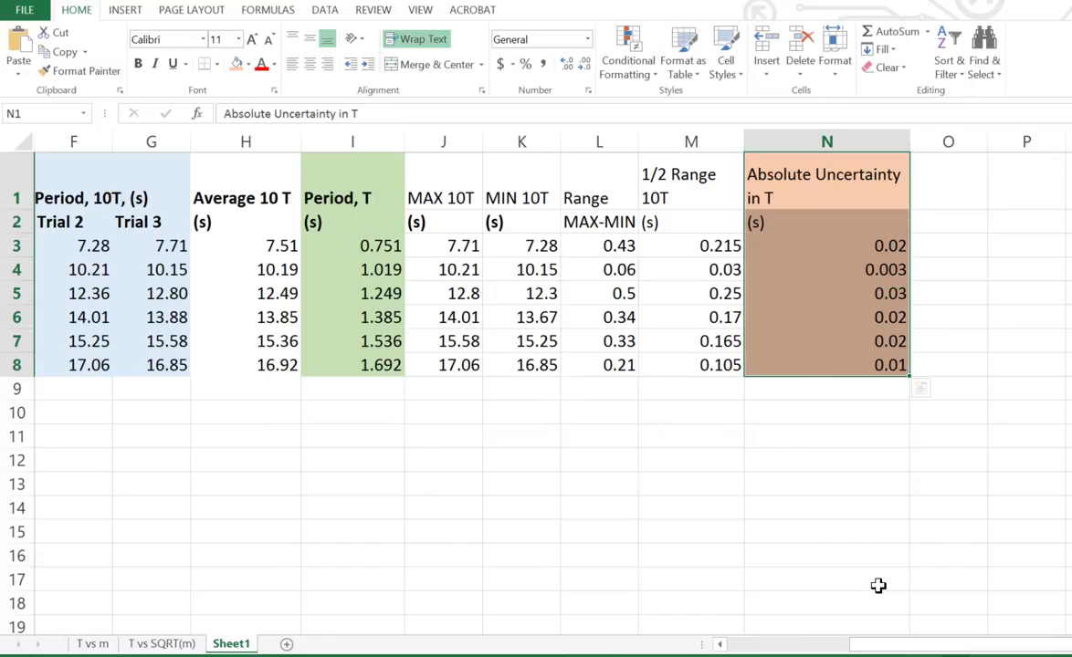
click(866, 338)
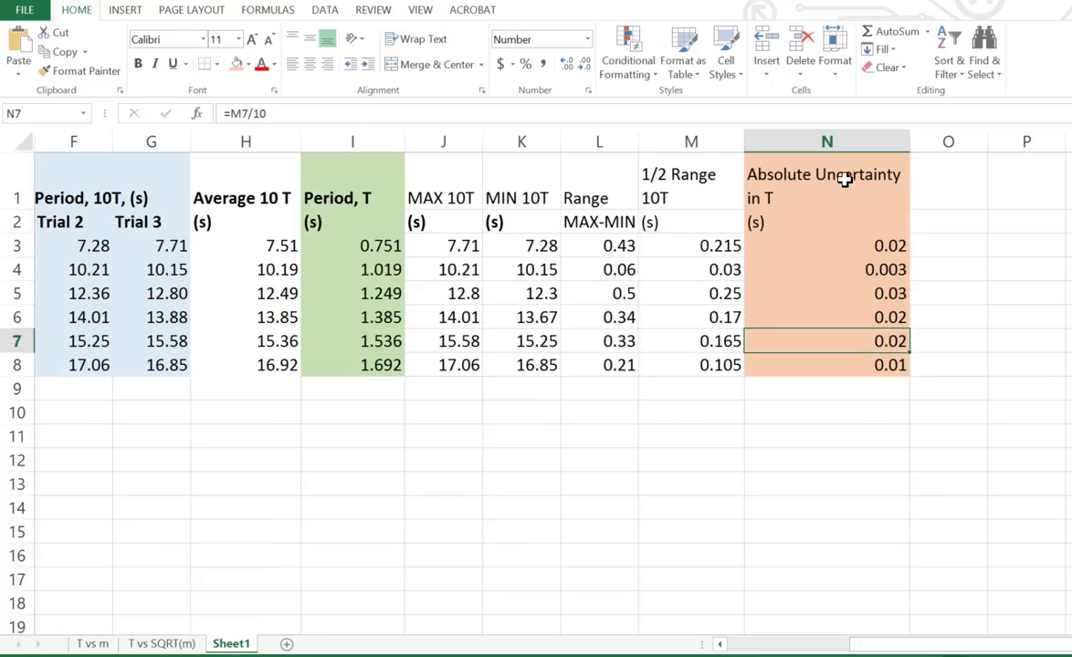
drag(844, 180, 842, 357)
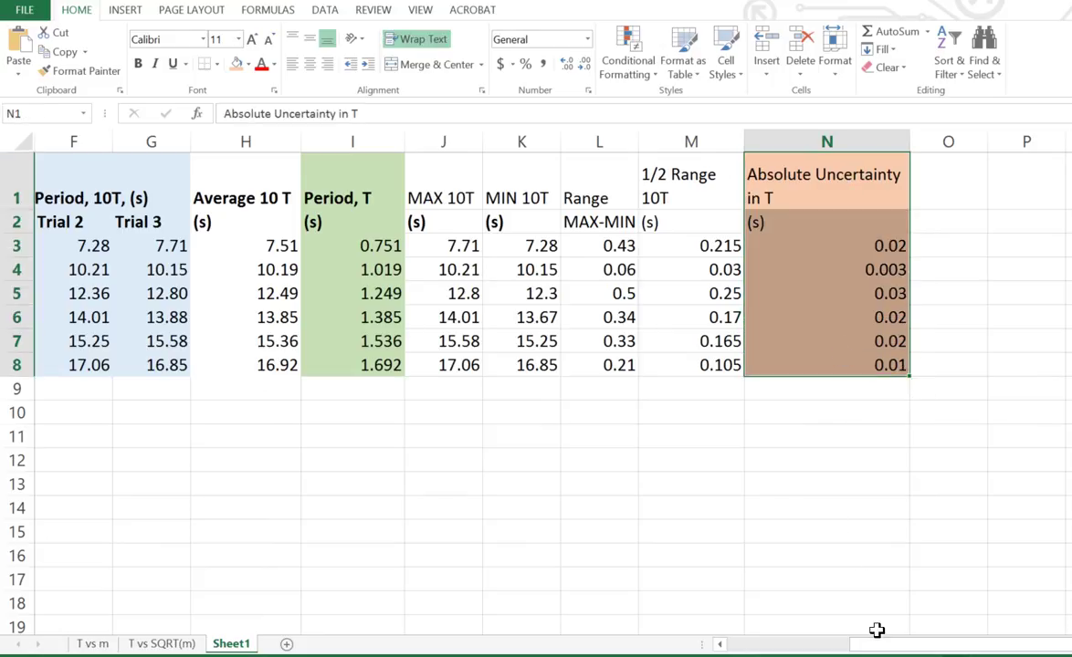
drag(877, 649, 730, 639)
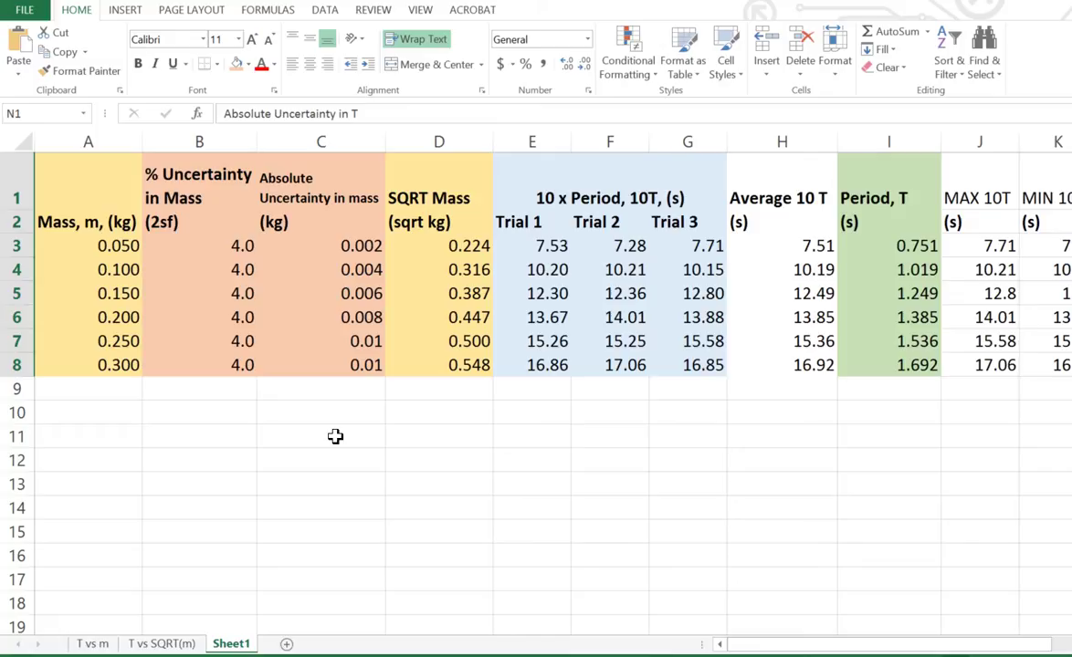
click(307, 183)
drag(307, 182, 306, 359)
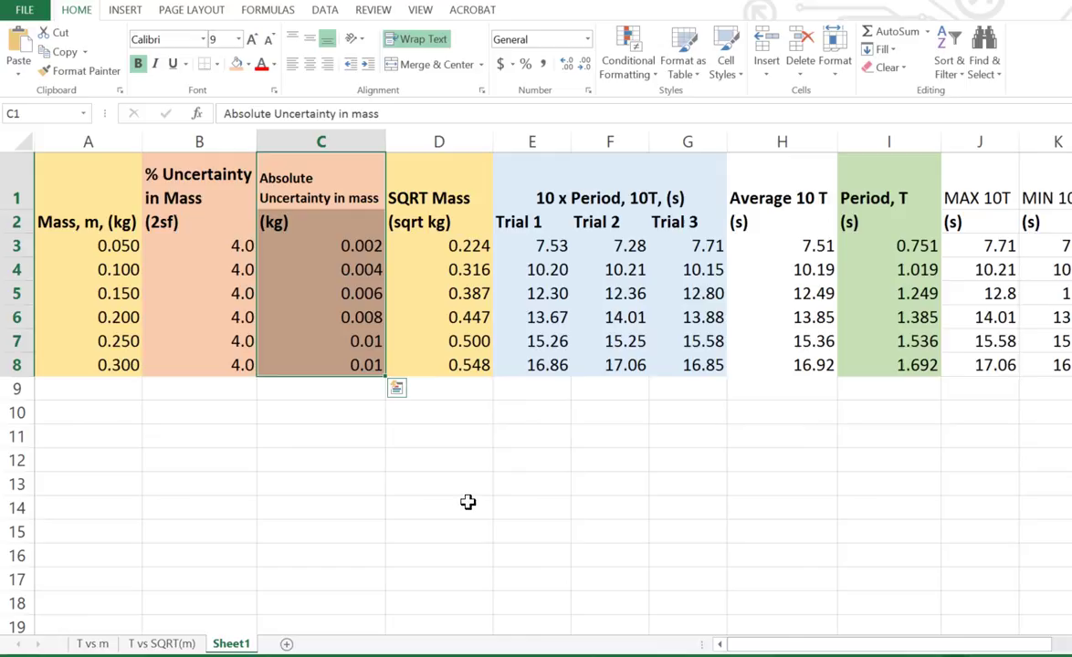
Insert an empty column before Trial 1 and fill its rows 1–8 peach like column C
click(406, 141)
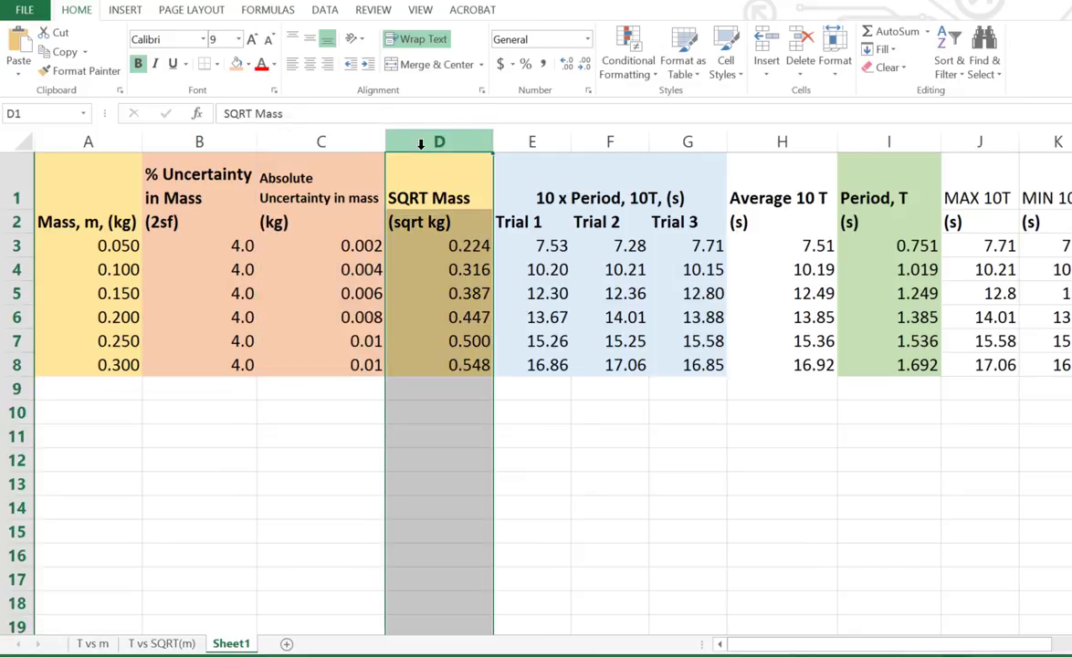
click(527, 135)
right_click(526, 133)
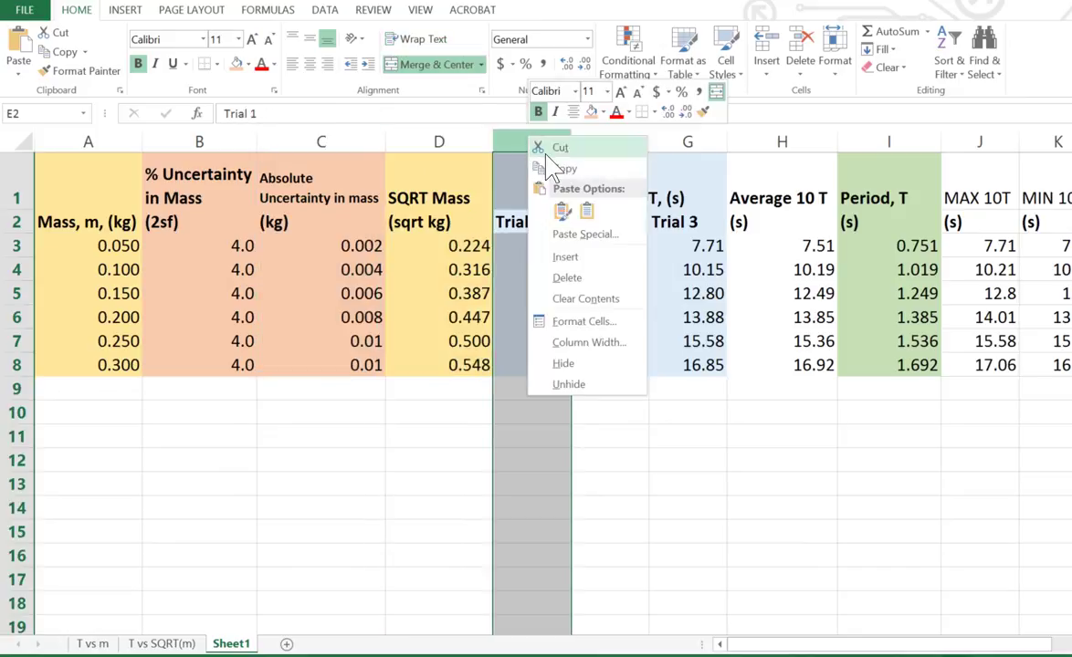
click(572, 257)
click(560, 387)
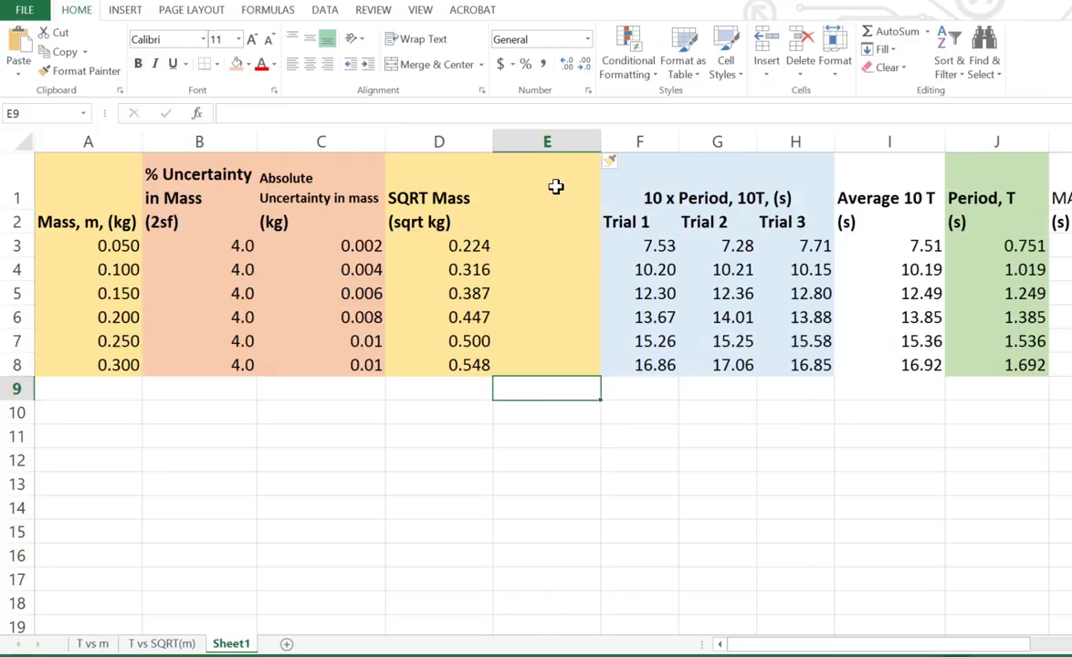
drag(555, 186, 557, 352)
click(548, 368)
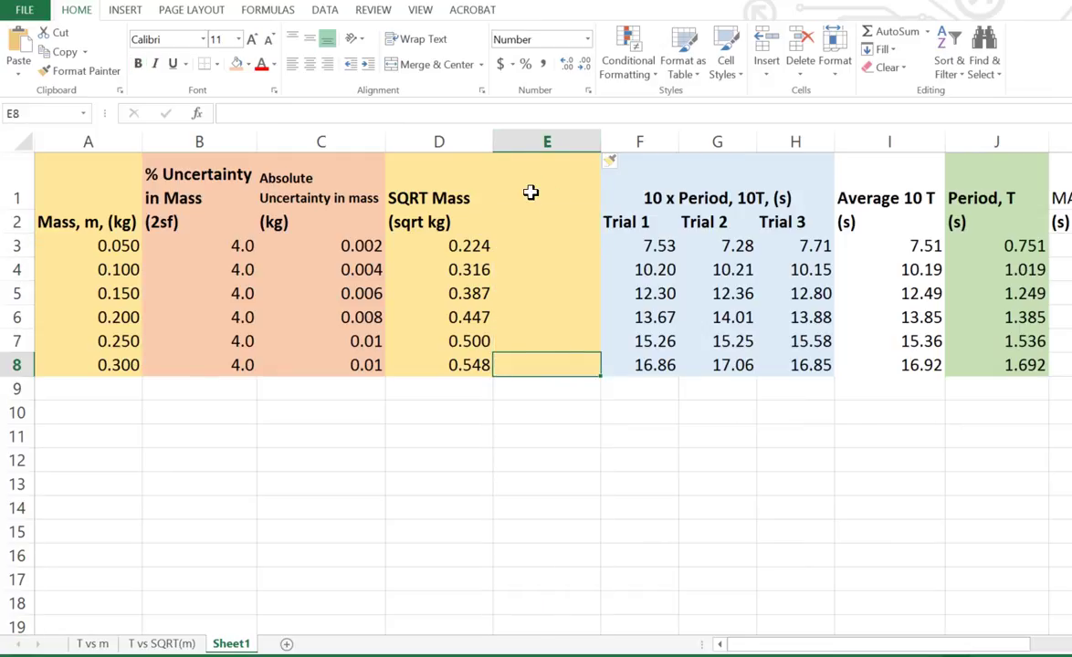
drag(532, 187, 541, 365)
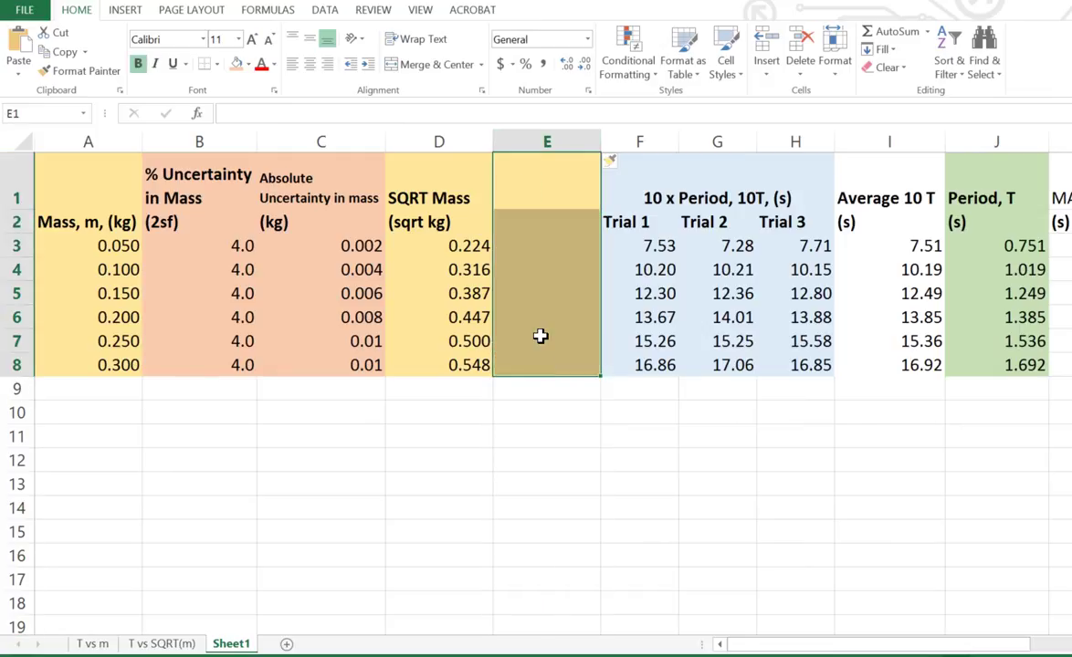
click(236, 64)
Head the new column '% Uncertainty in SQRT mass', wrap the text and widen the column to fit
click(533, 171)
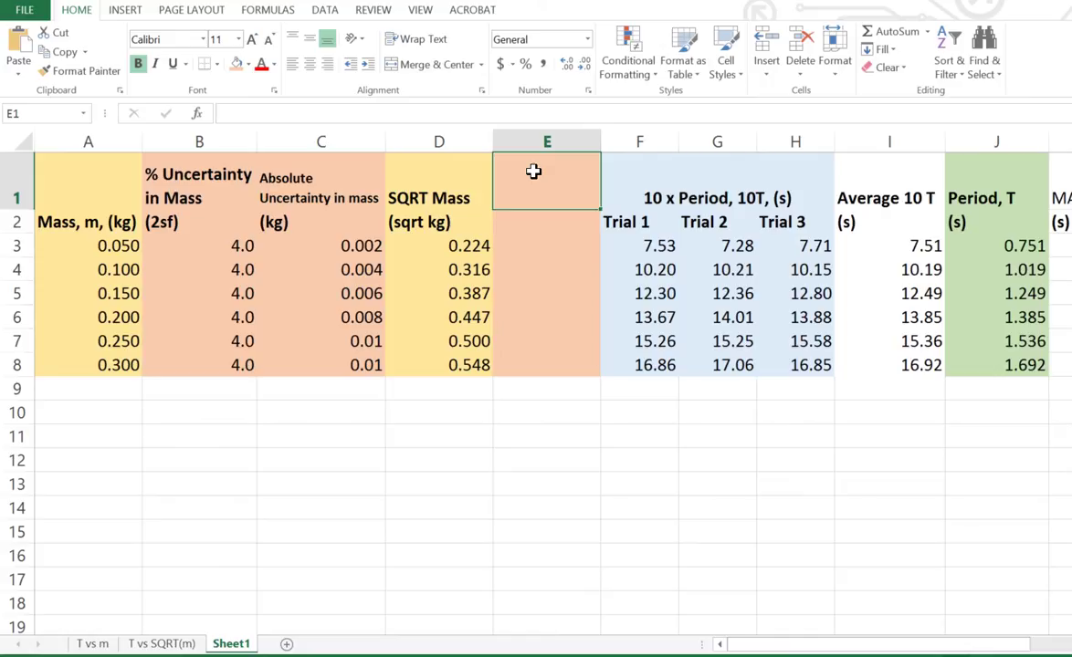
text(% )
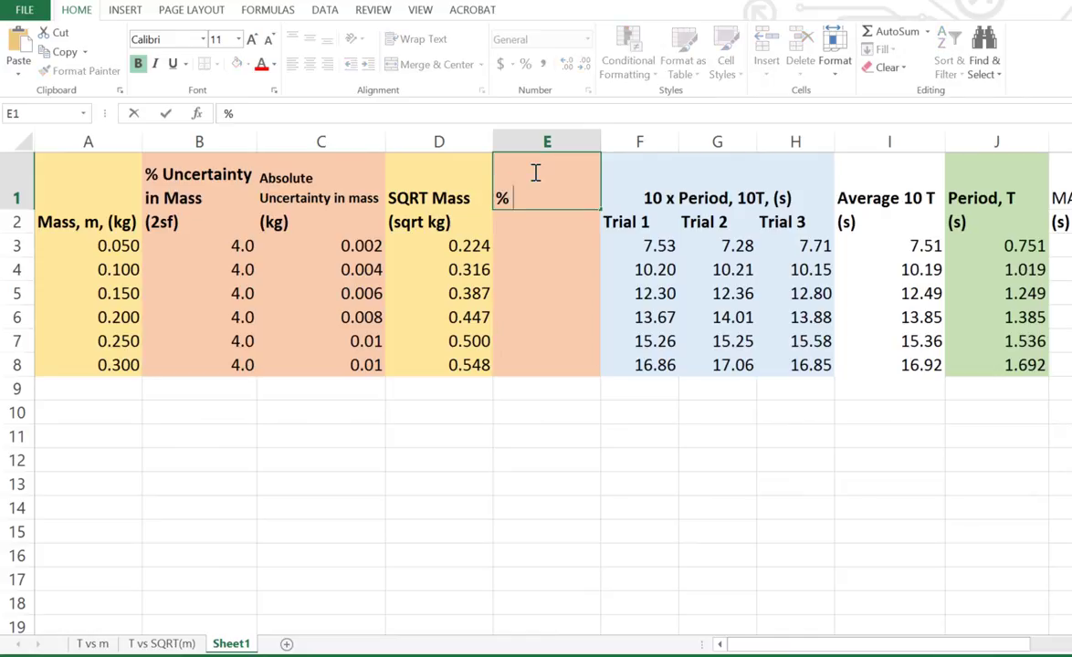
text(Uncertainty )
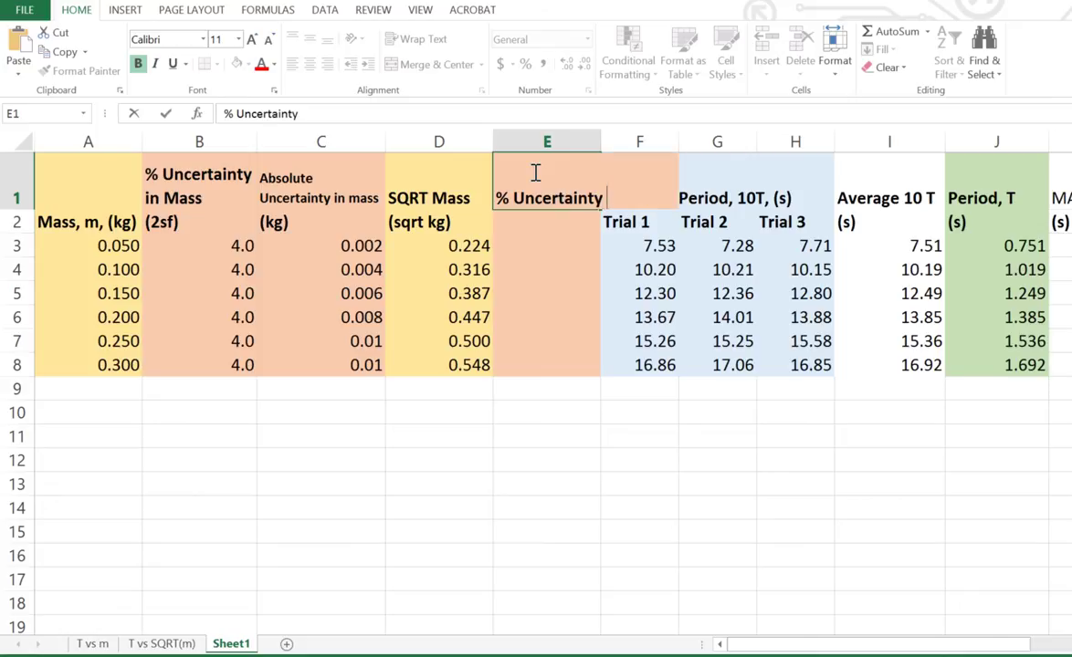
text(in SQRT)
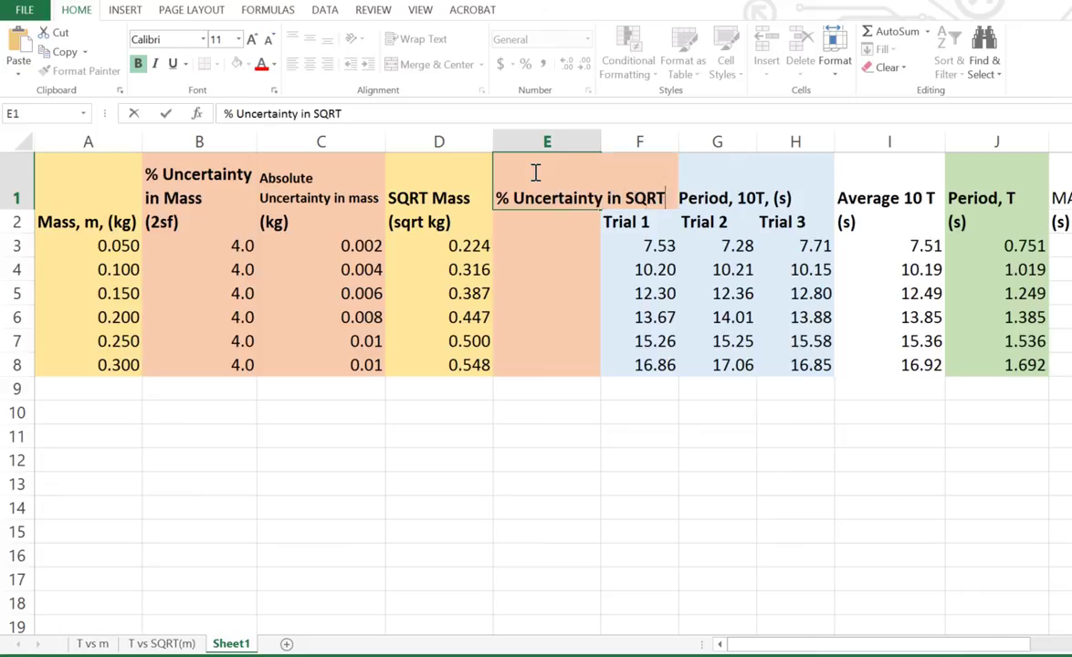
text( mass)
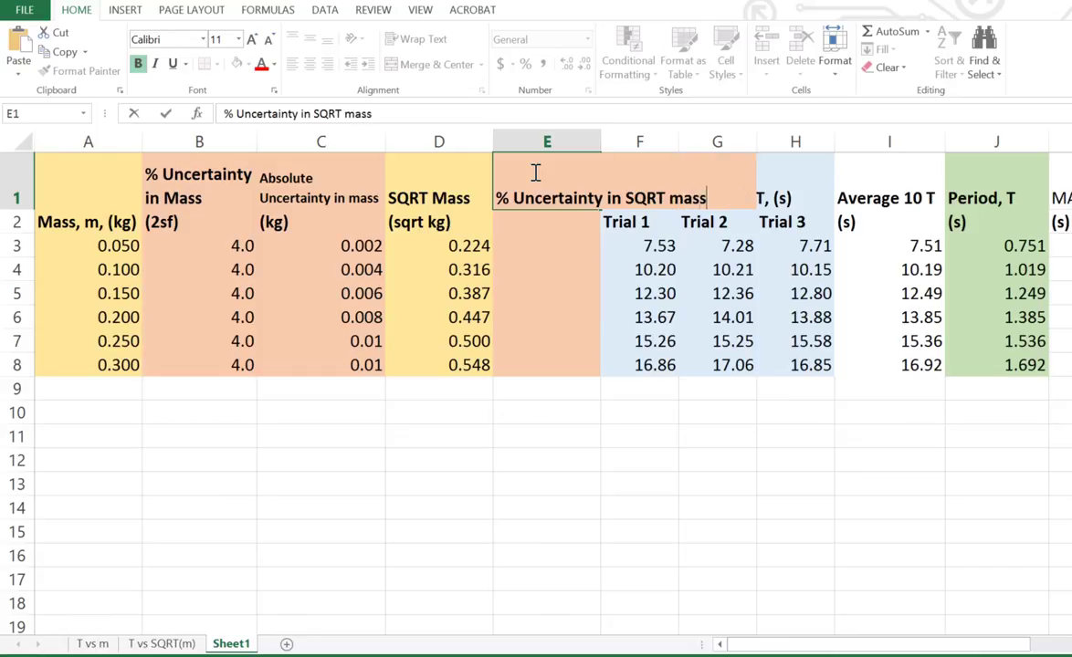
click(557, 341)
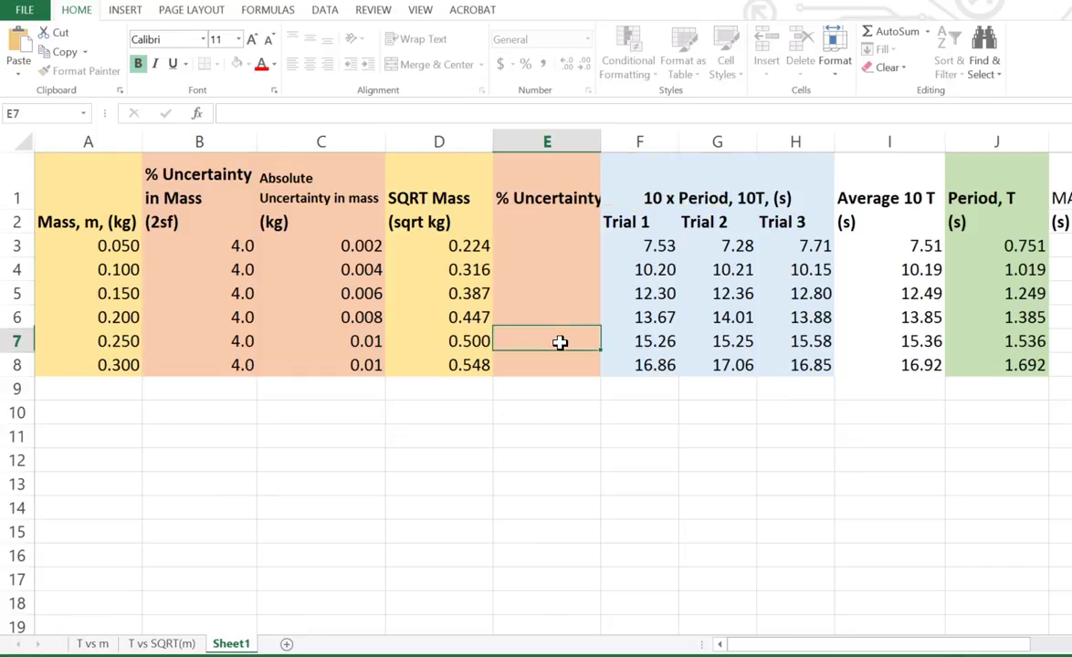
click(566, 174)
click(419, 40)
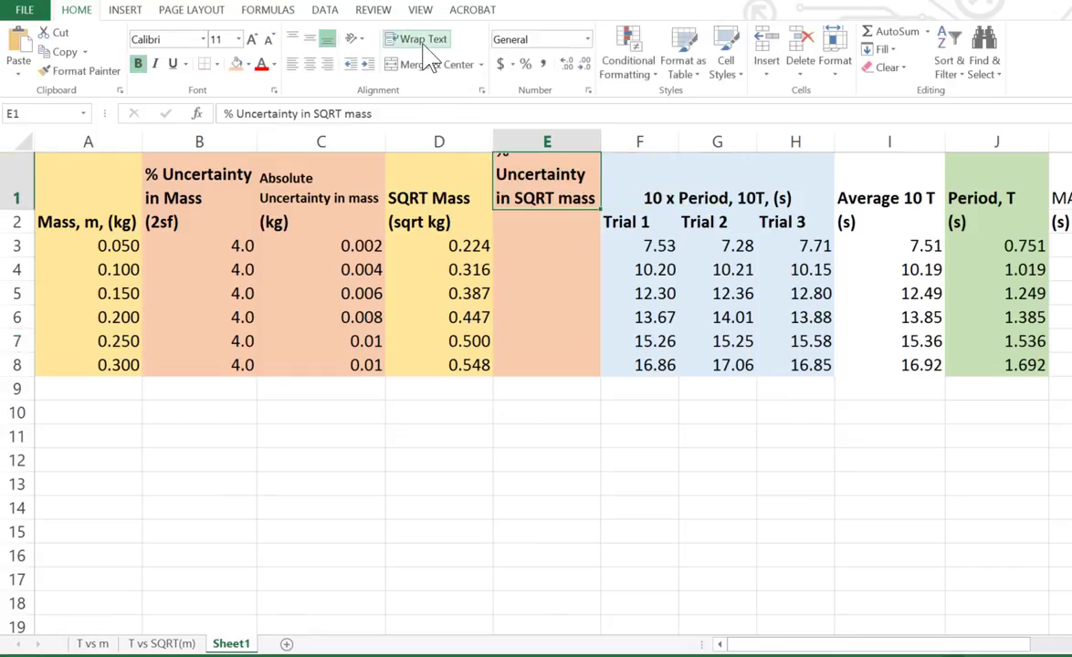
drag(600, 143, 633, 143)
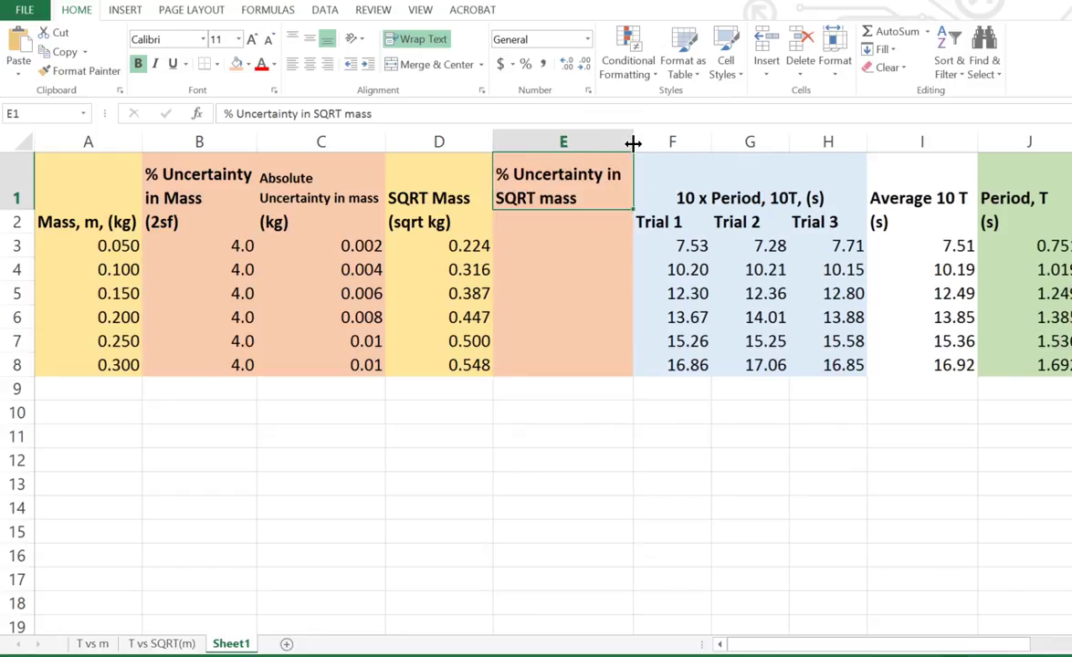
click(574, 435)
click(516, 223)
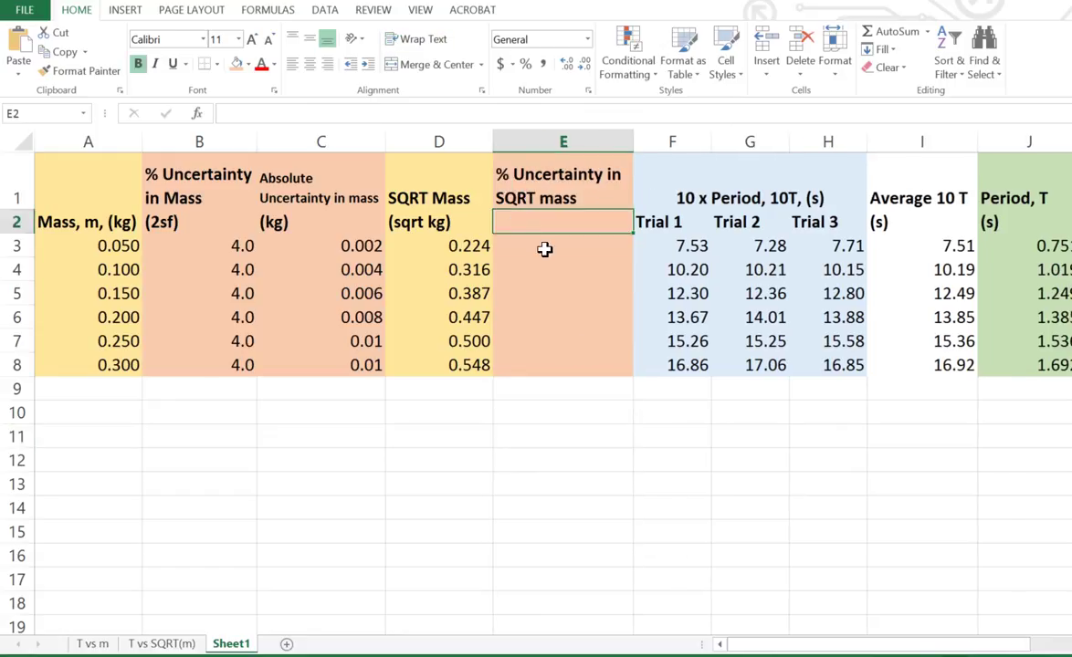
click(541, 247)
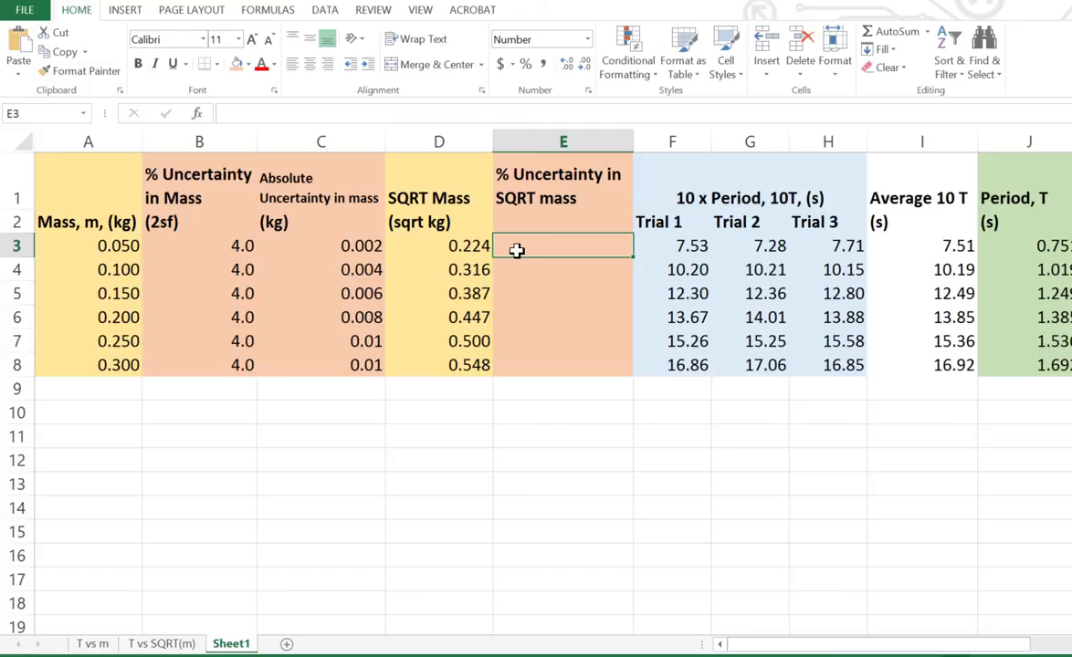
Enter =0.5*B3 in E3 and fill it down to E8
text(=)
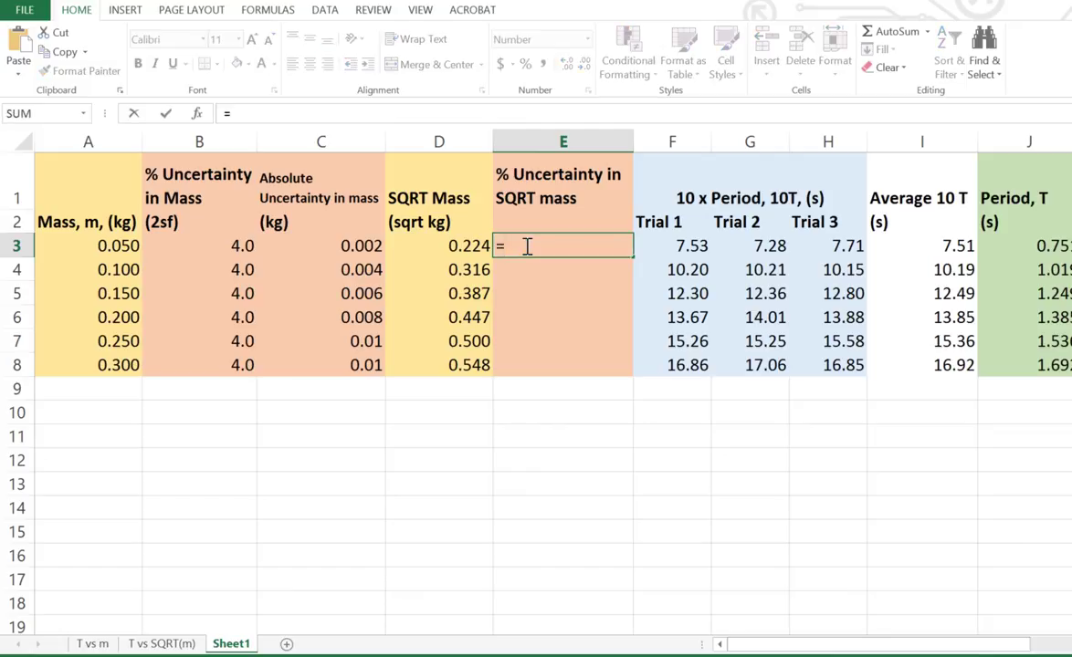
text(0.5*)
click(220, 241)
key(Return)
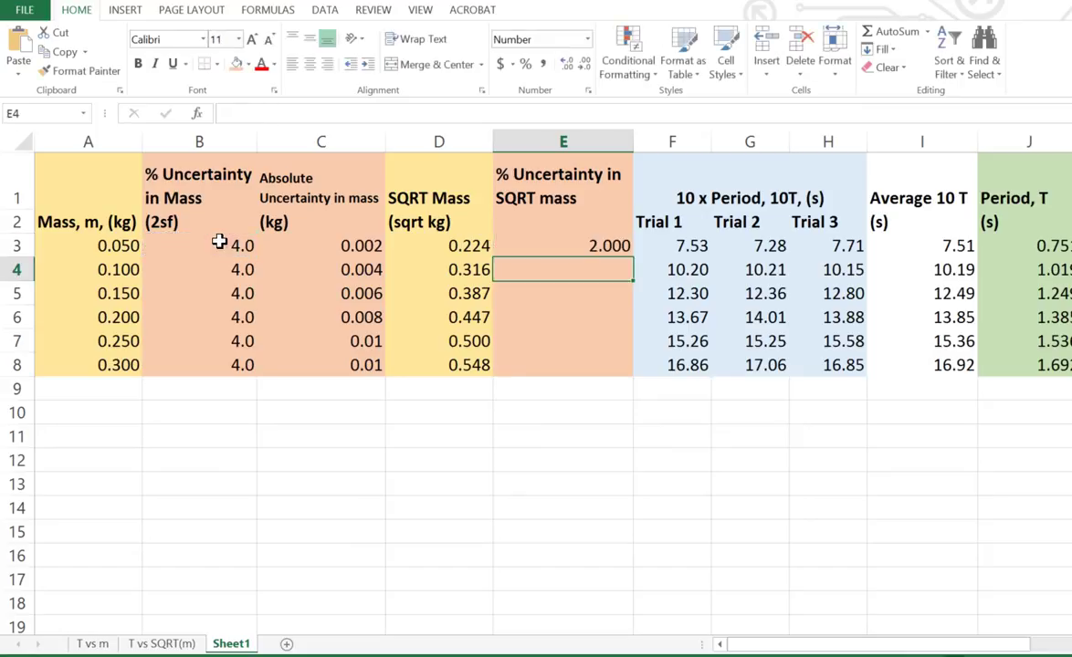
click(586, 244)
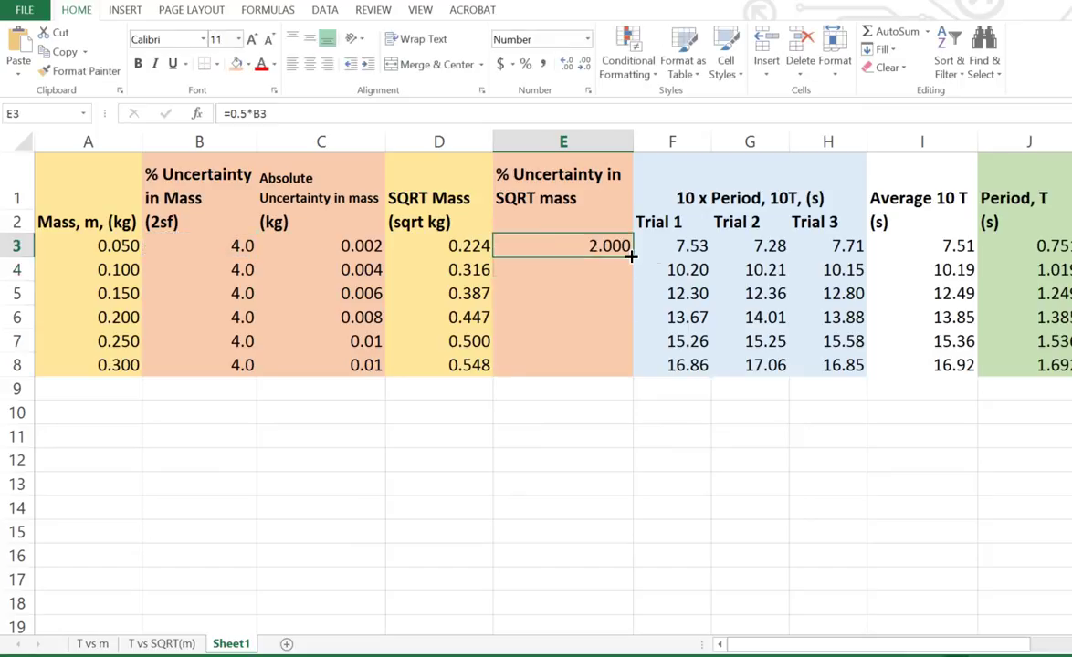
drag(630, 258, 622, 383)
click(598, 479)
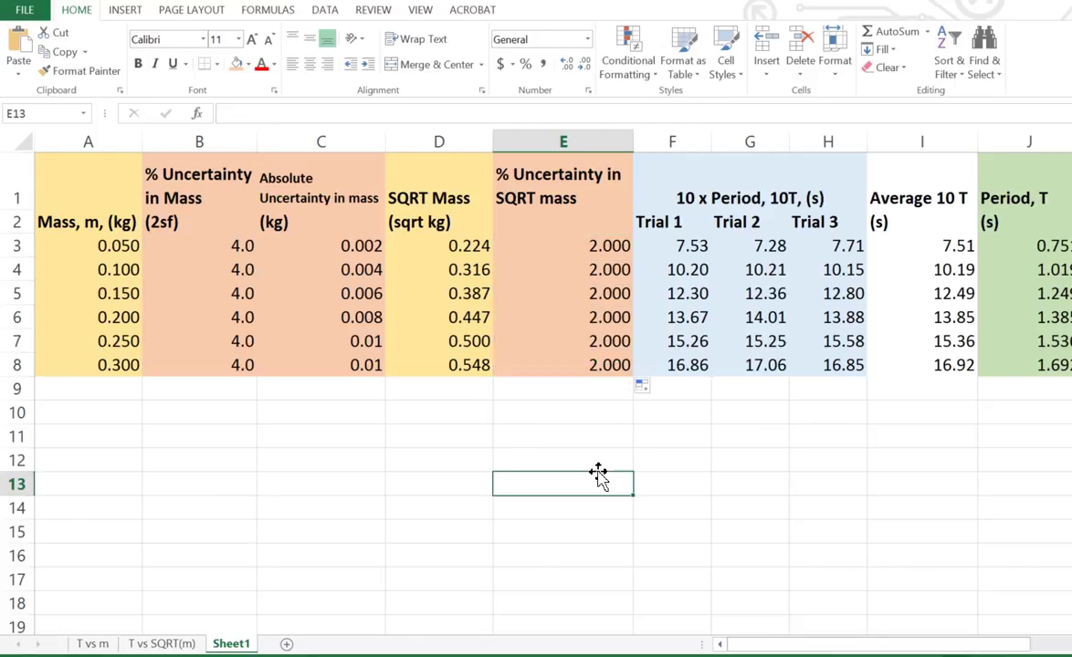
Show the results as 2.00 with Decrease Decimal and narrow column E to fit
drag(595, 239, 581, 361)
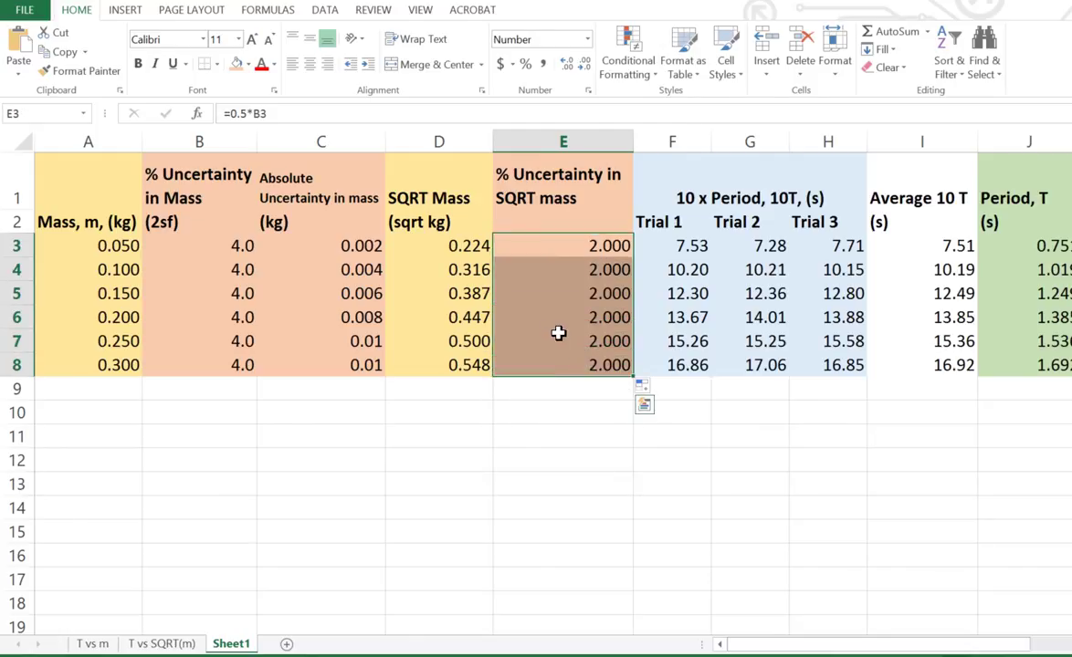
click(581, 65)
click(541, 443)
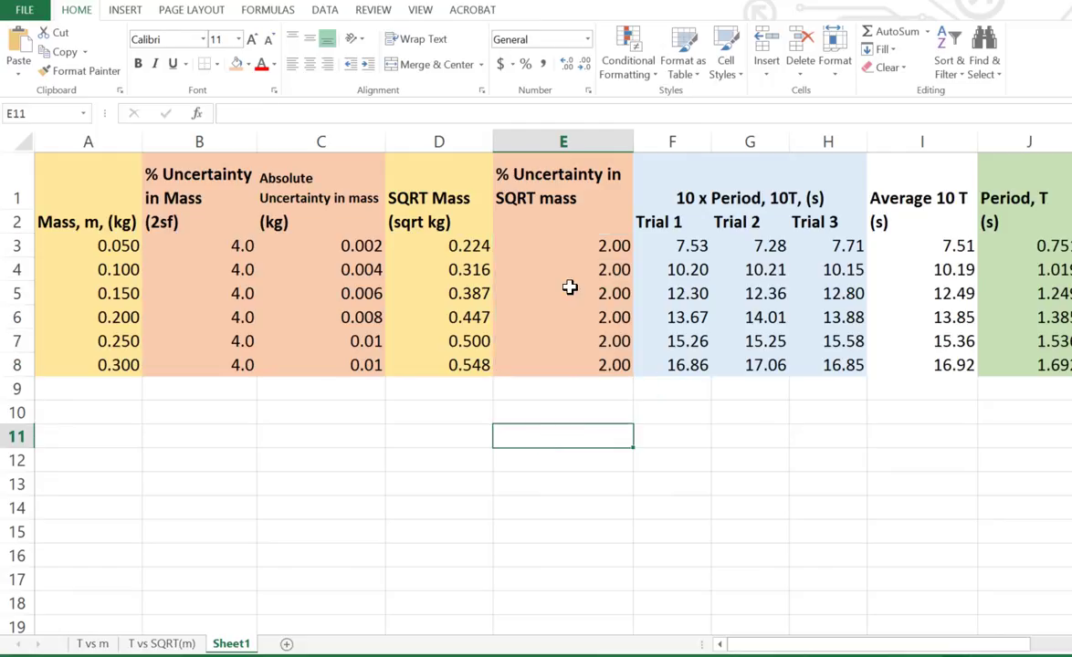
drag(632, 142, 622, 142)
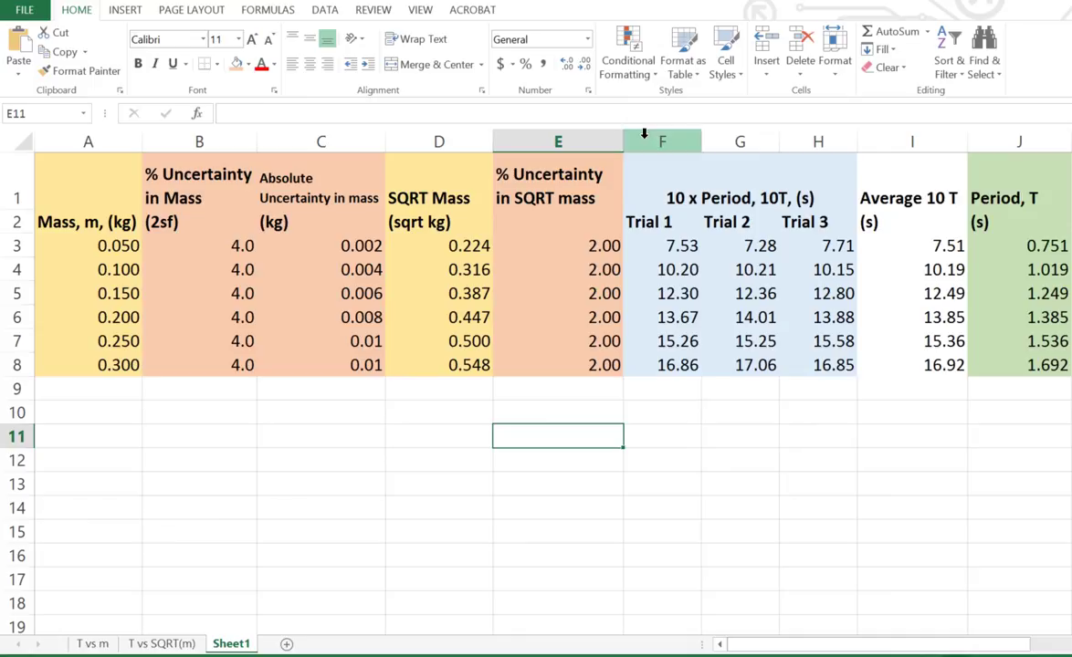
Insert another empty column before the Trial 1 column
click(651, 139)
right_click(648, 140)
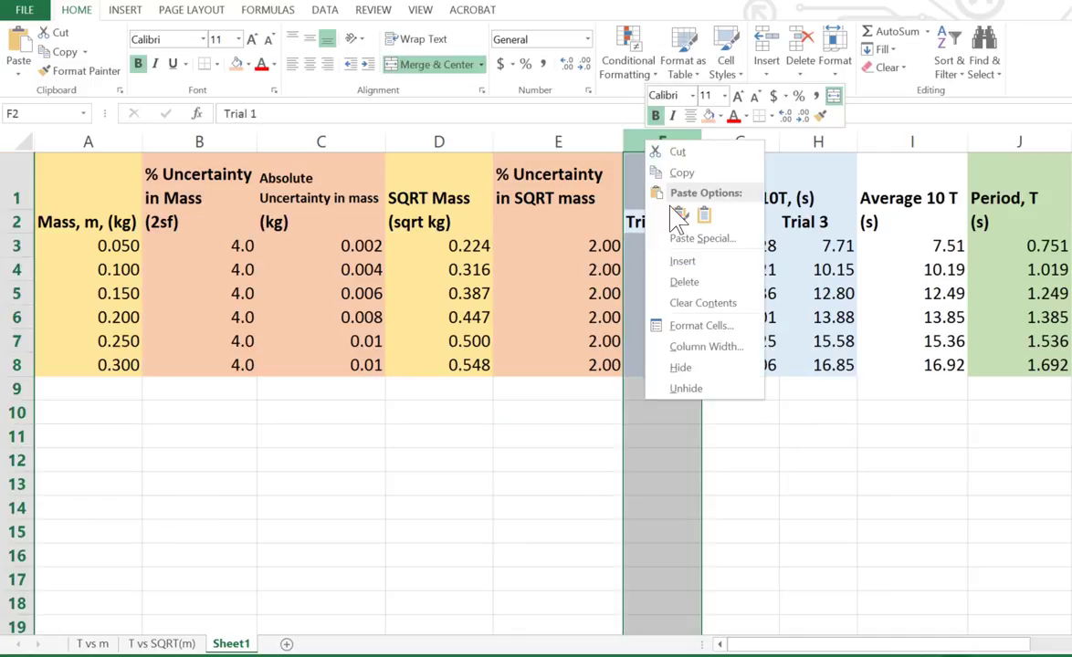
click(682, 261)
click(688, 460)
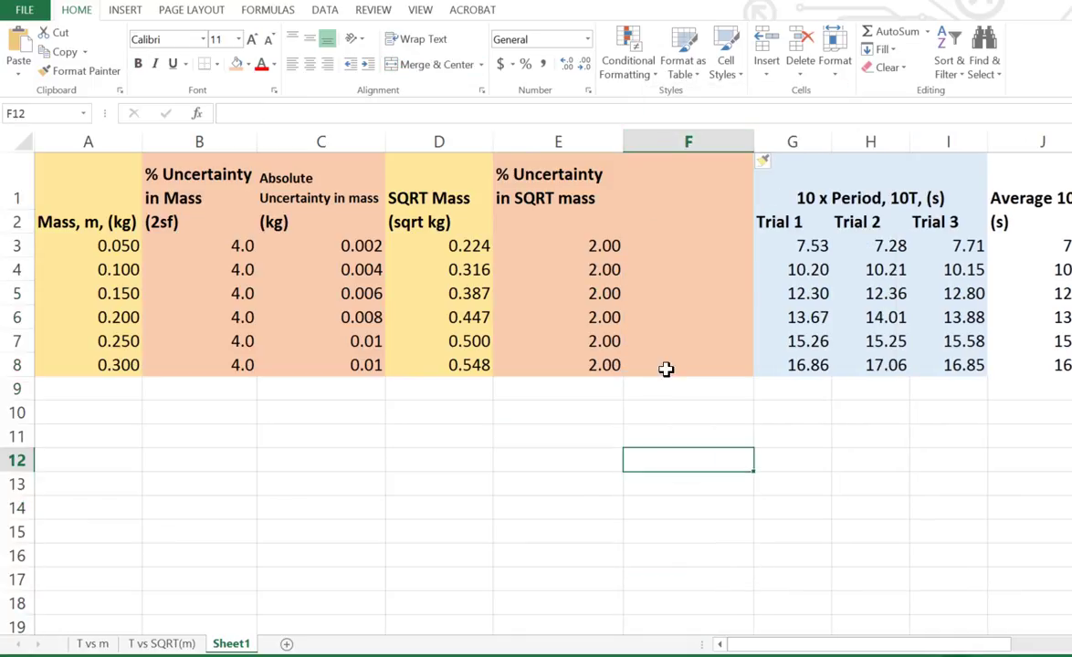
Type 'Absolute Uncertainty in SQRT mass' in F1 and widen column F to fit it
click(647, 189)
text(A)
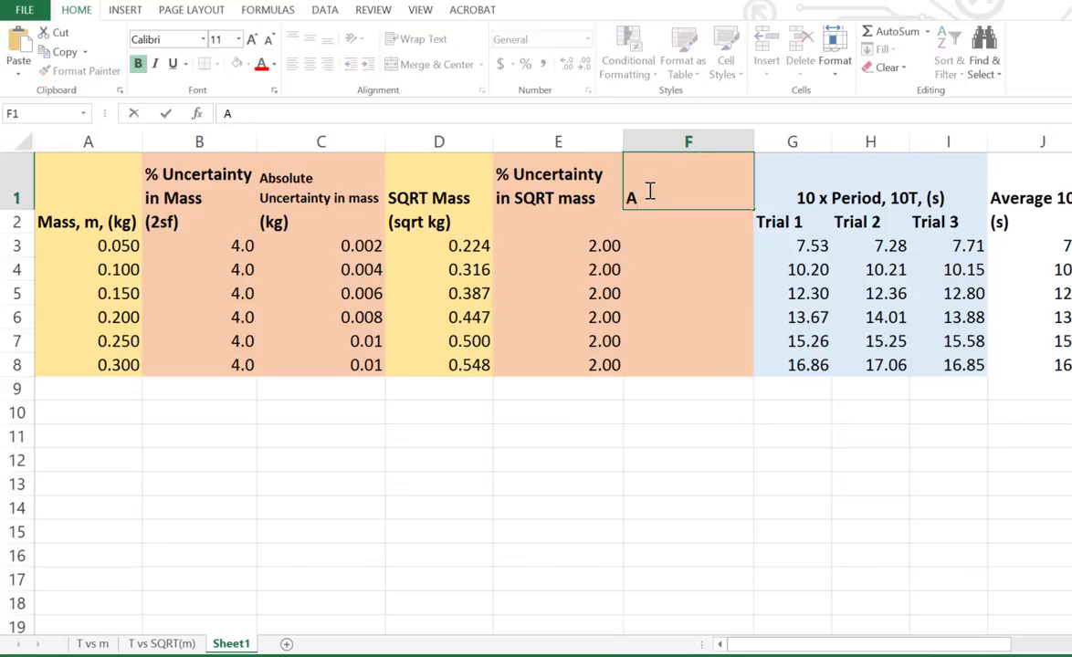
text(bsolute Uncertai)
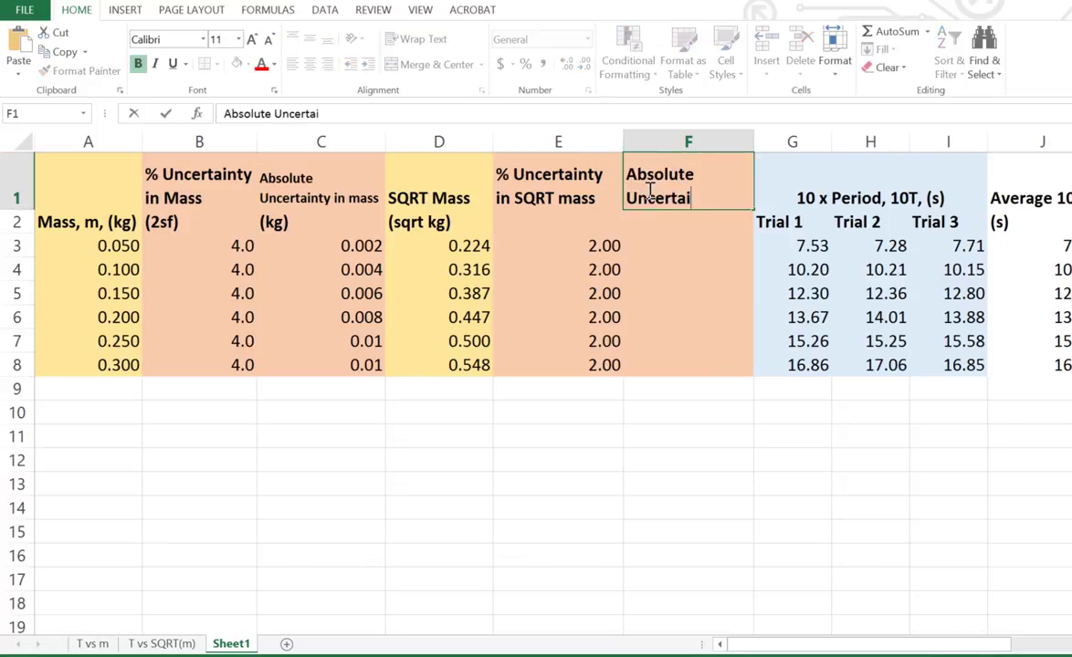
text(nty in)
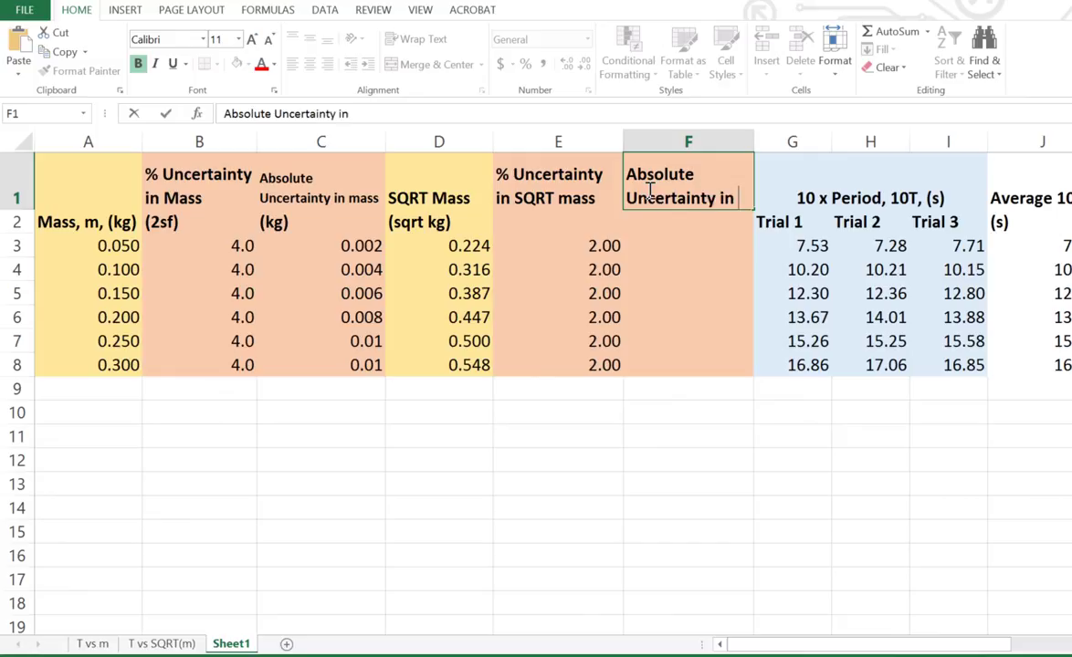
text( SQRT mass)
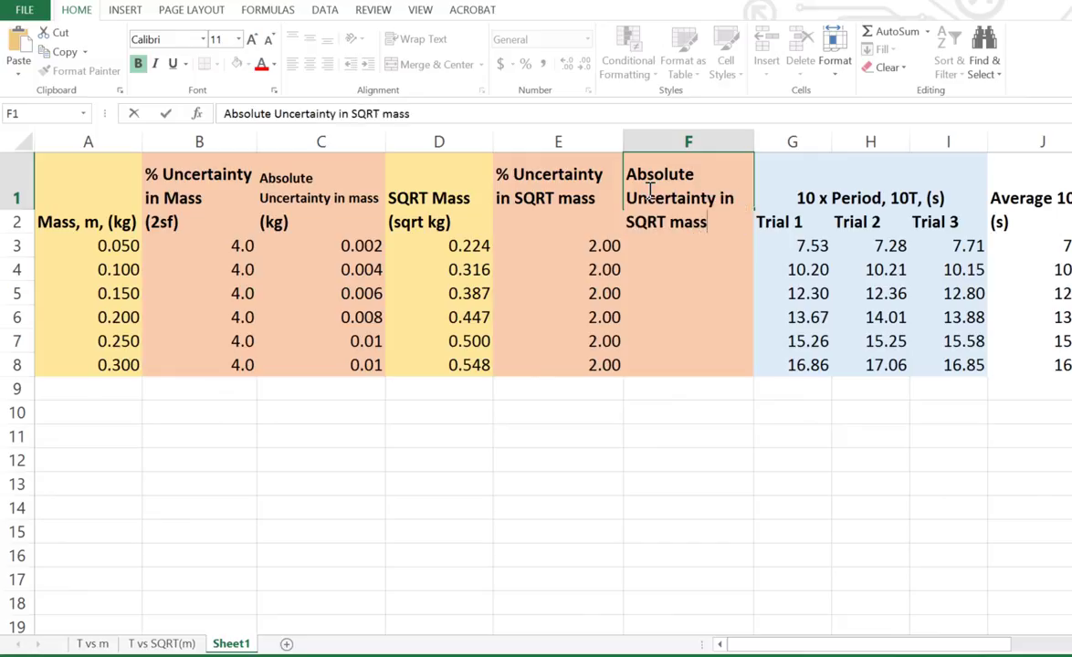
click(676, 241)
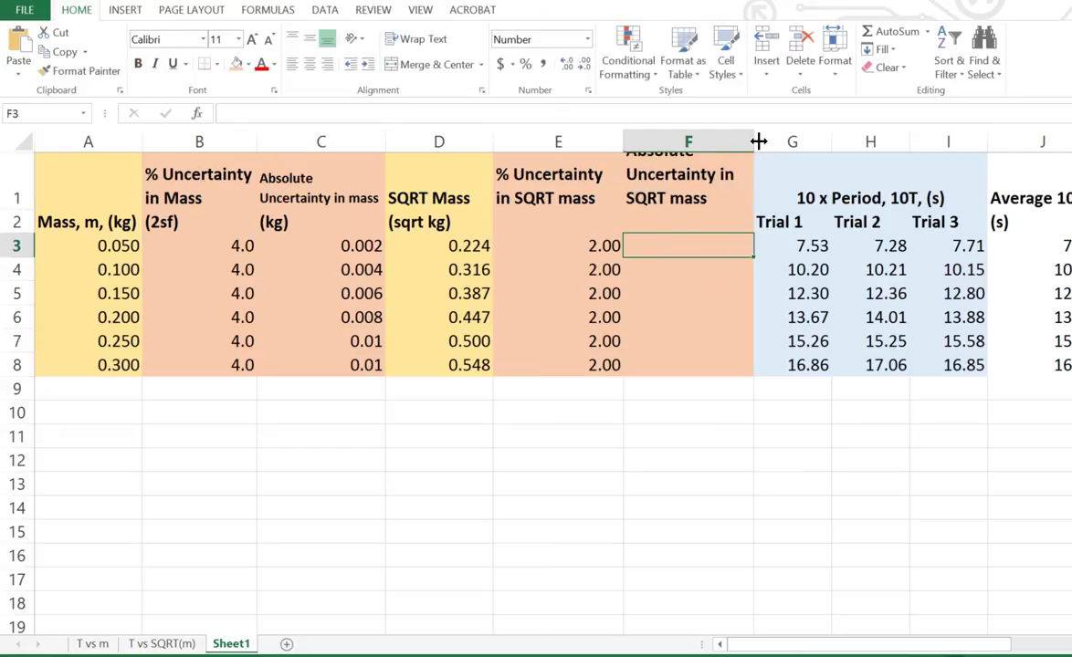
drag(754, 144, 798, 144)
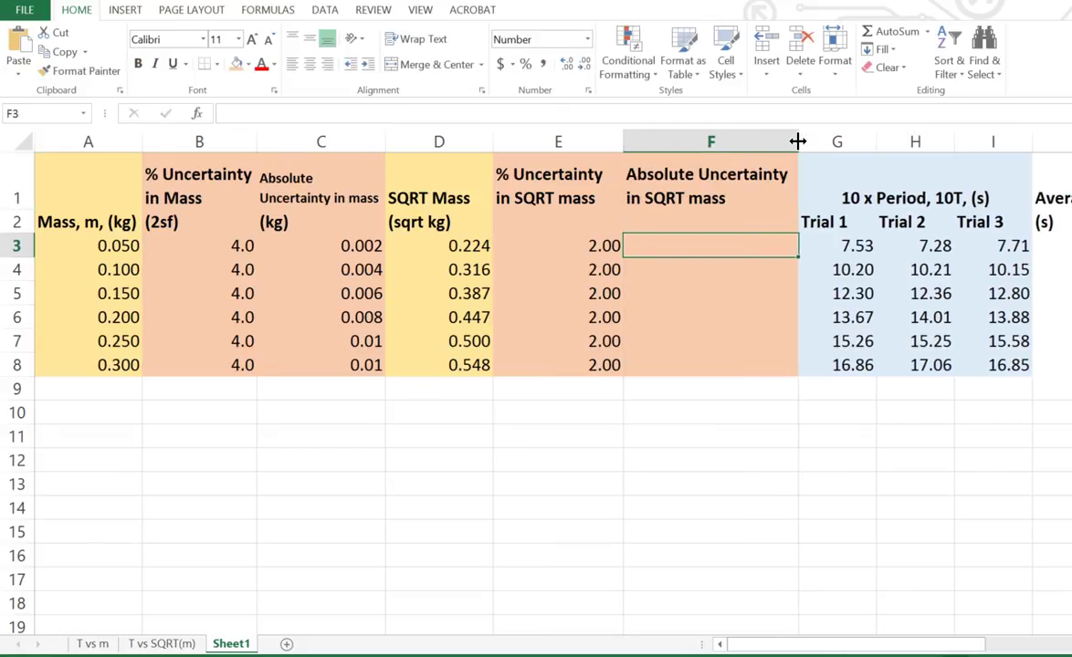
click(673, 216)
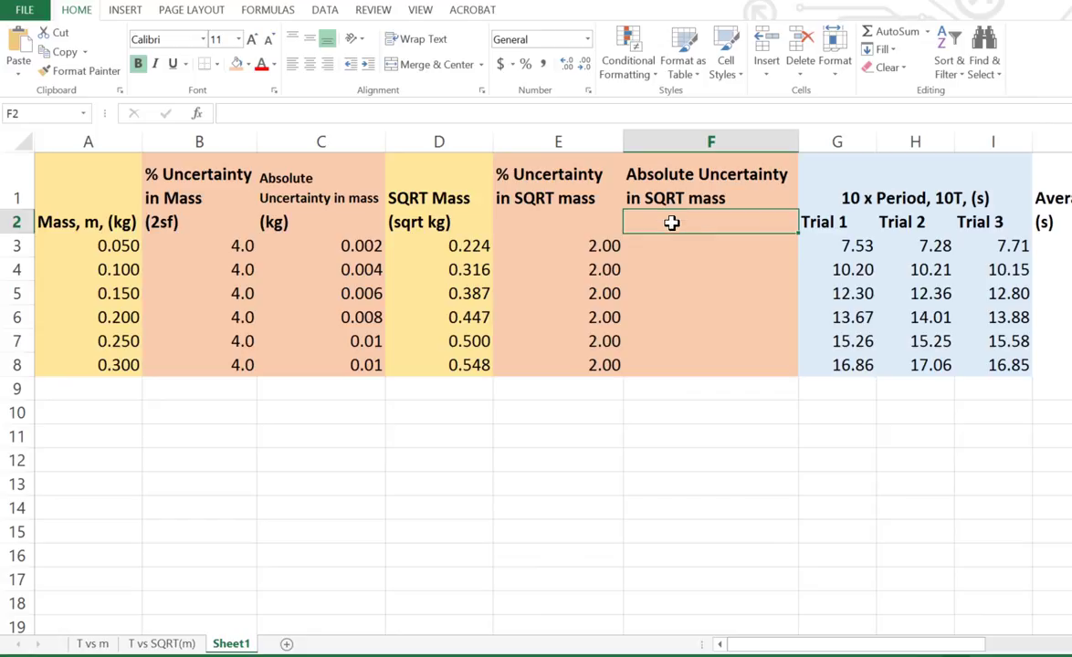
Enter the unit label (kg^0.5) in cell F2
text(()
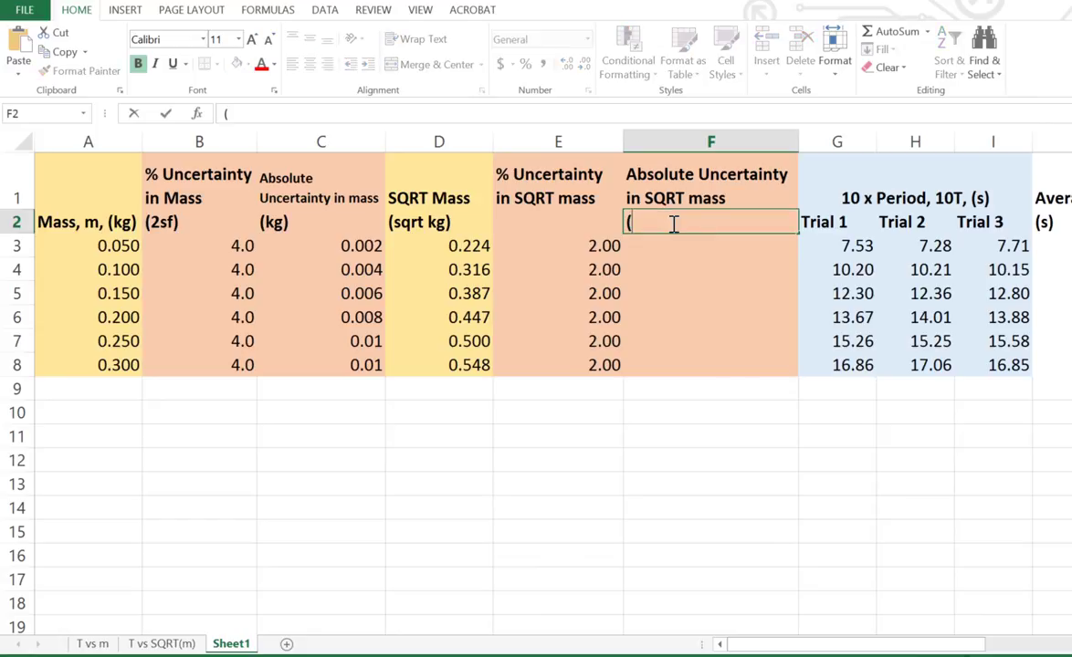
text(kg^0.5))
click(705, 315)
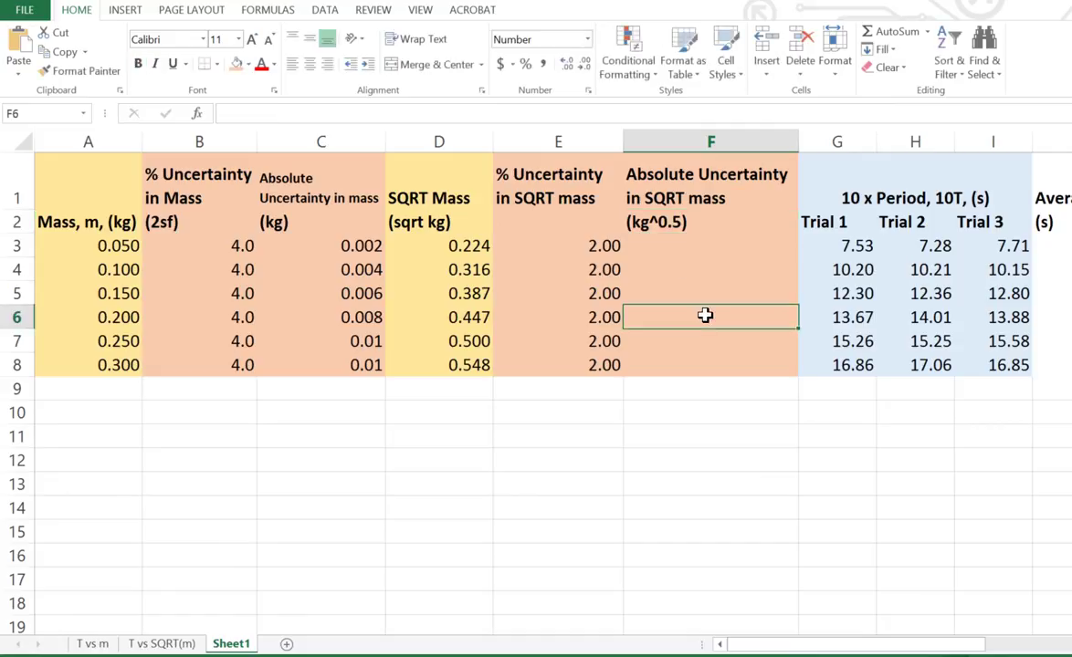
click(676, 243)
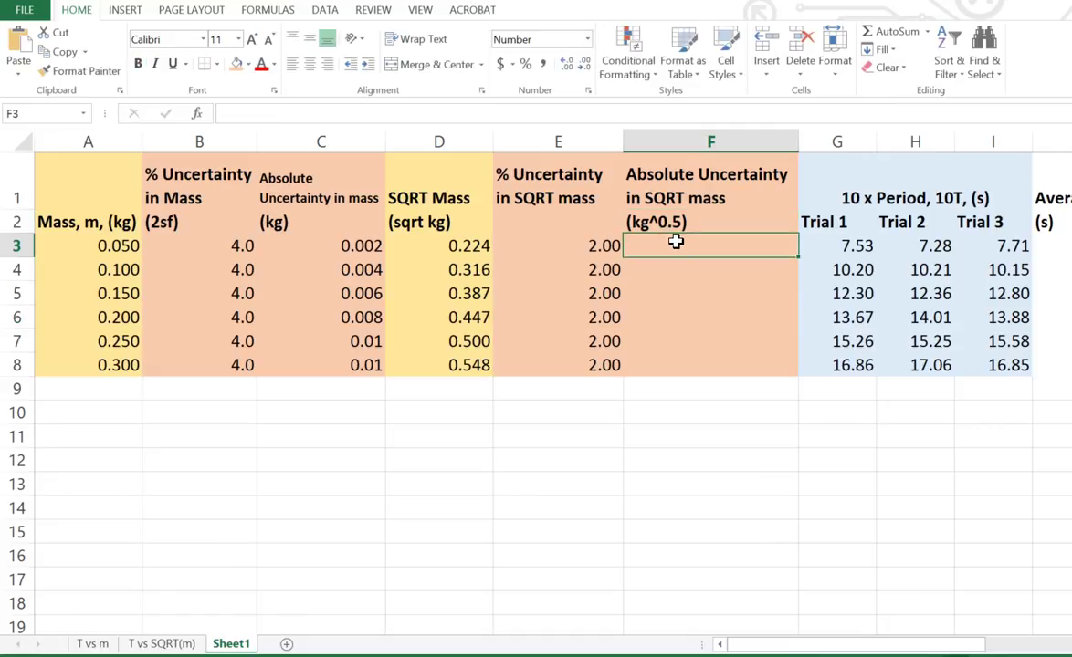
click(590, 244)
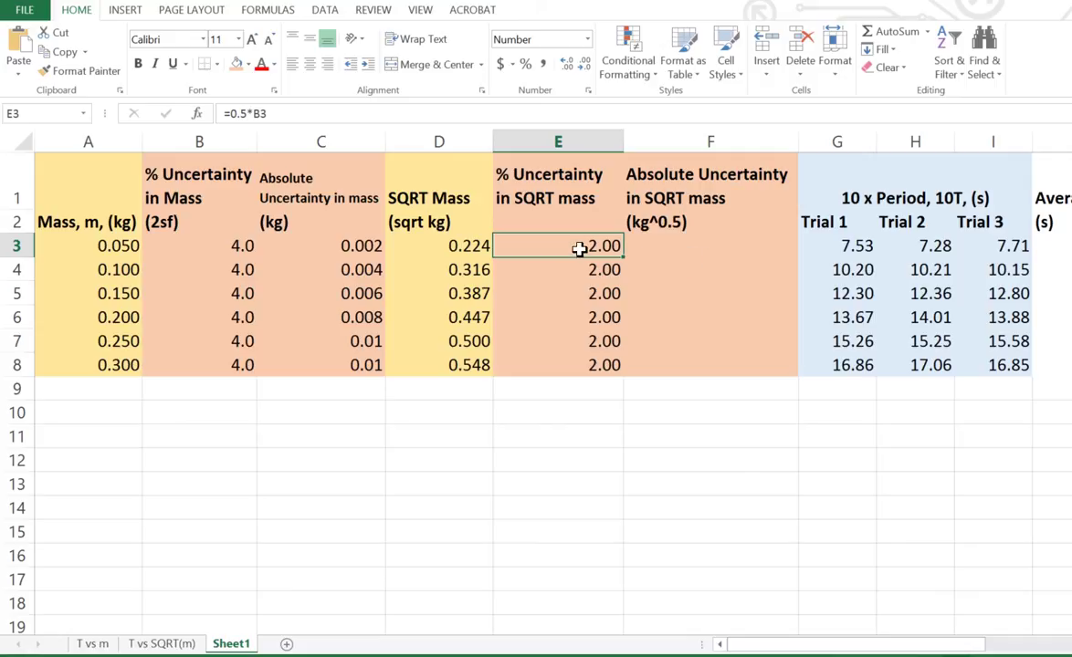
click(464, 248)
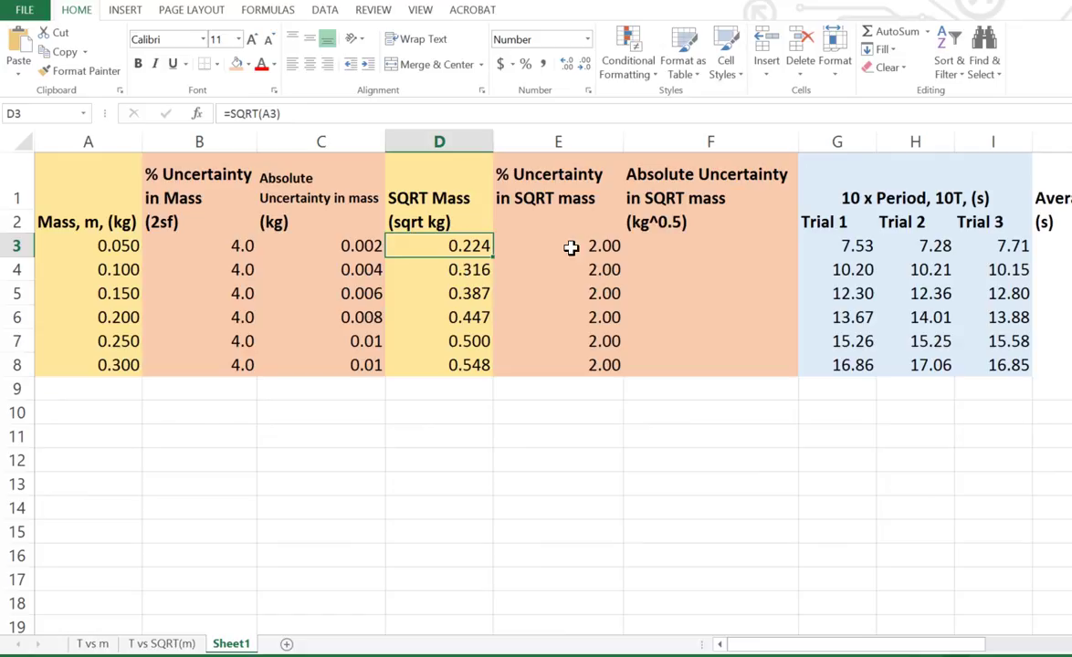
click(522, 243)
click(465, 239)
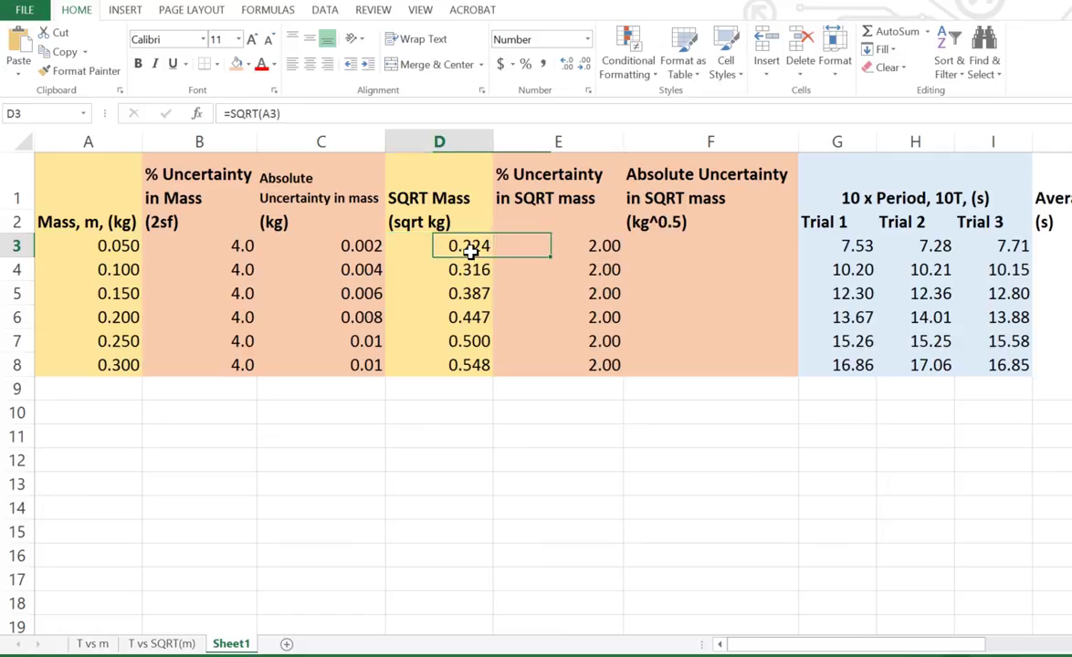
click(558, 268)
click(474, 268)
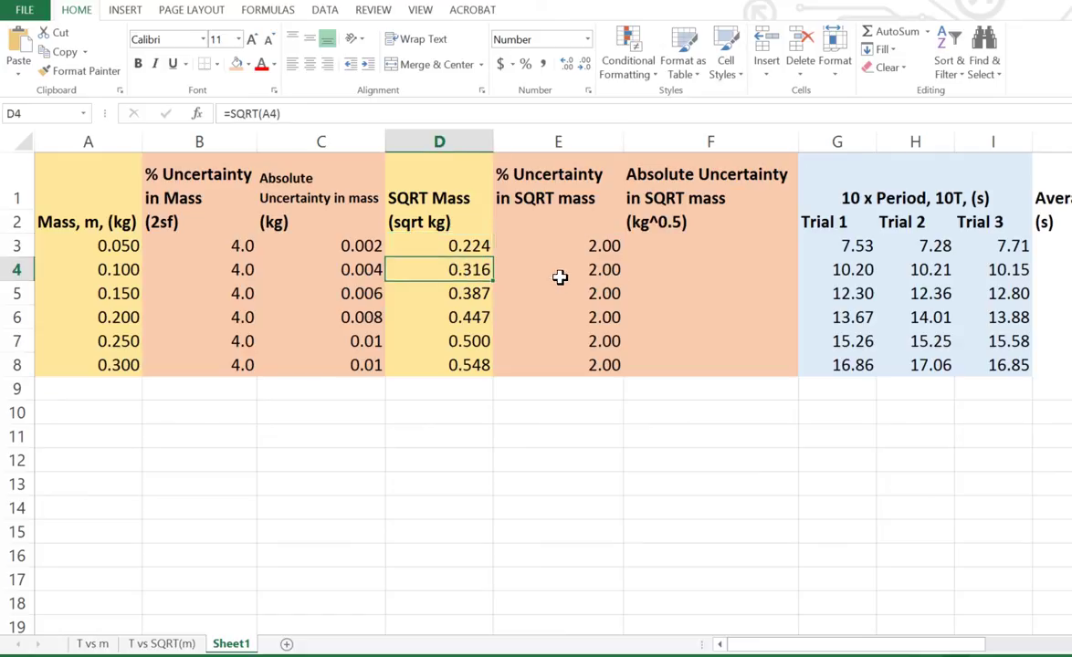
click(660, 245)
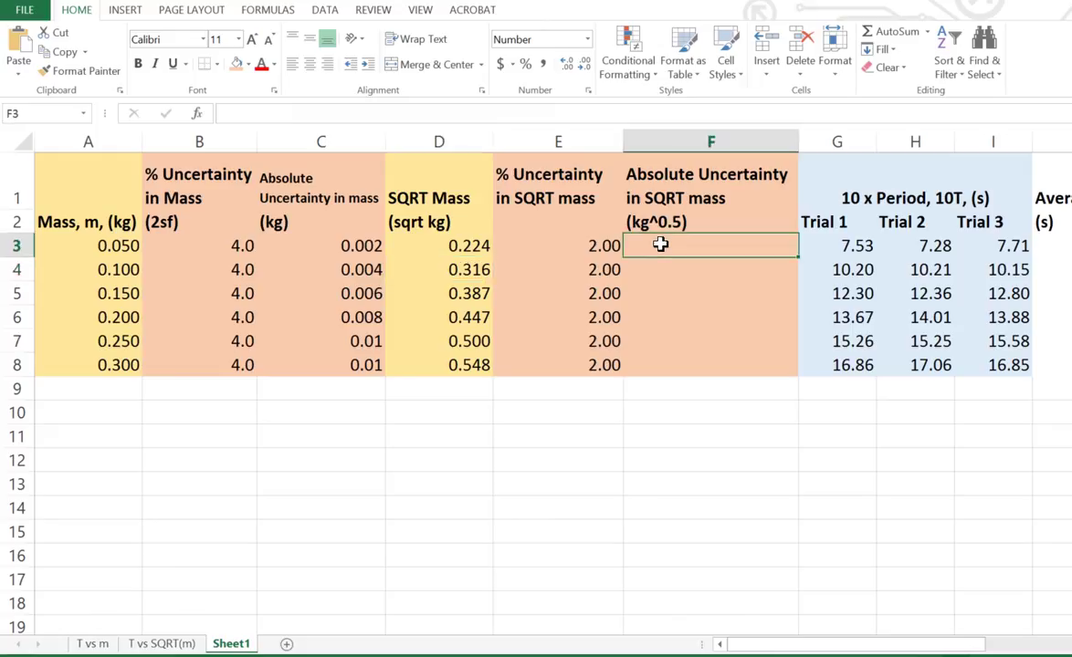
Enter the formula =E3/100*D3 in cell F3
text(=)
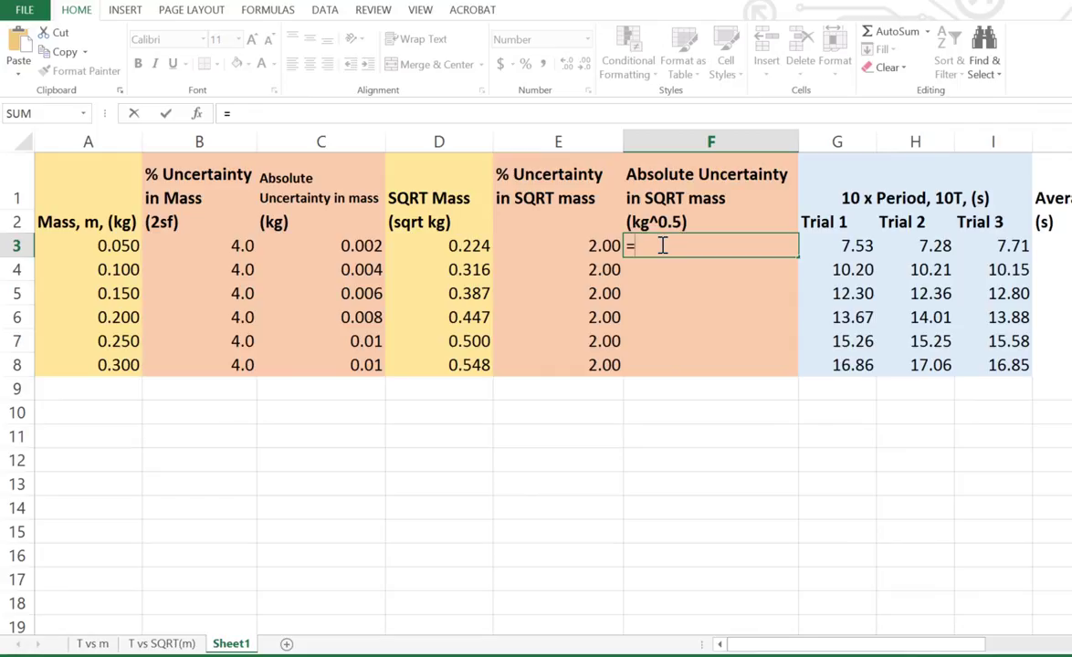
click(600, 246)
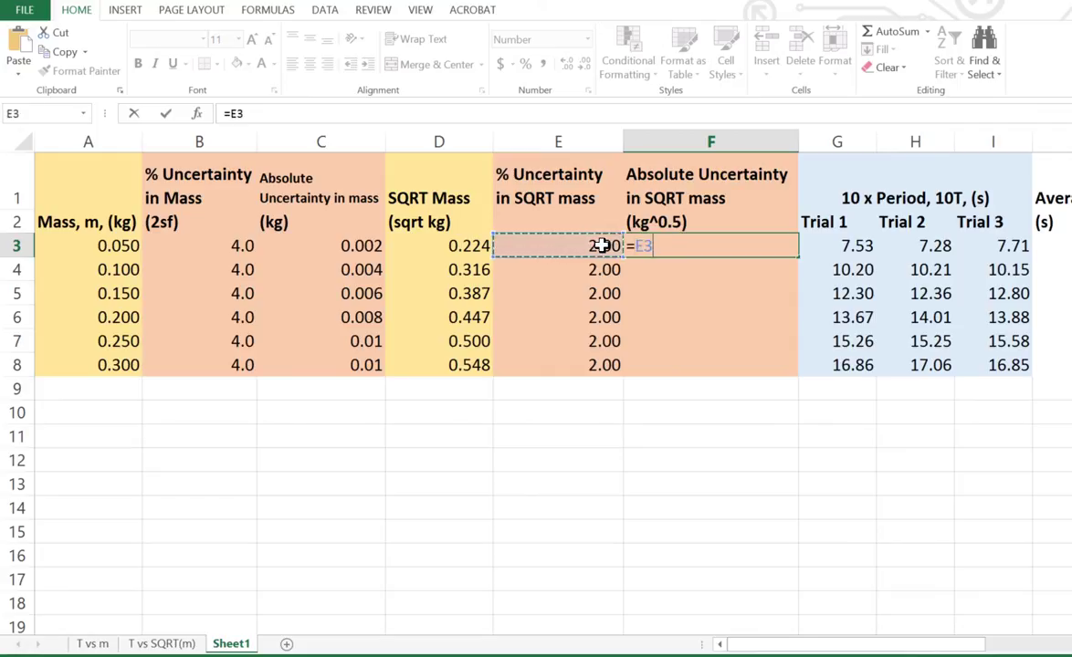
text(/100)
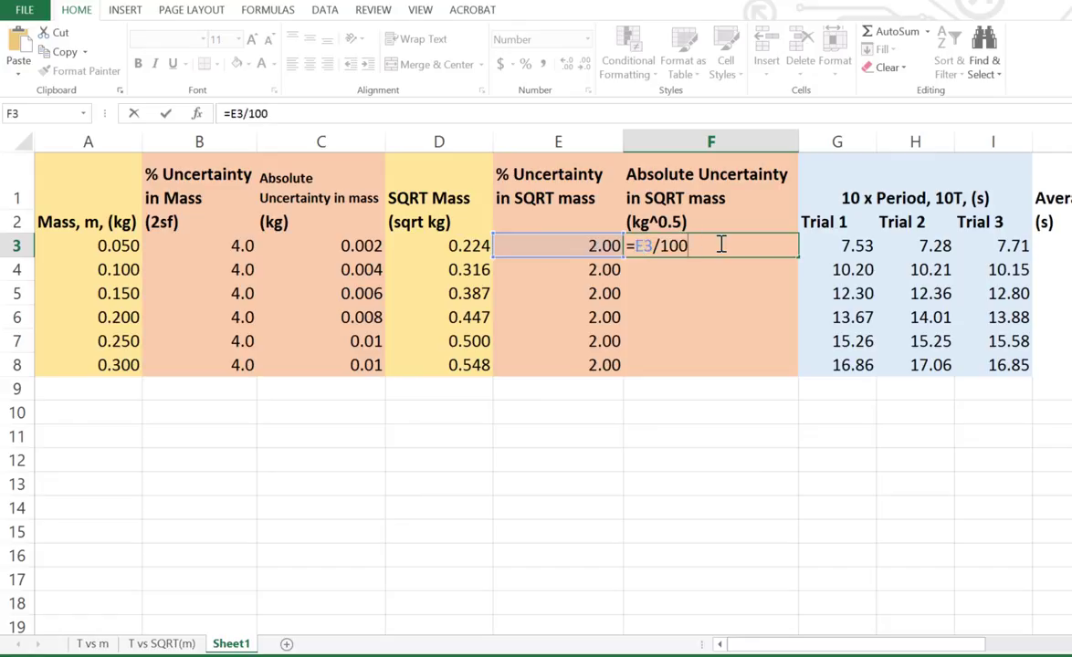
text(*)
click(472, 249)
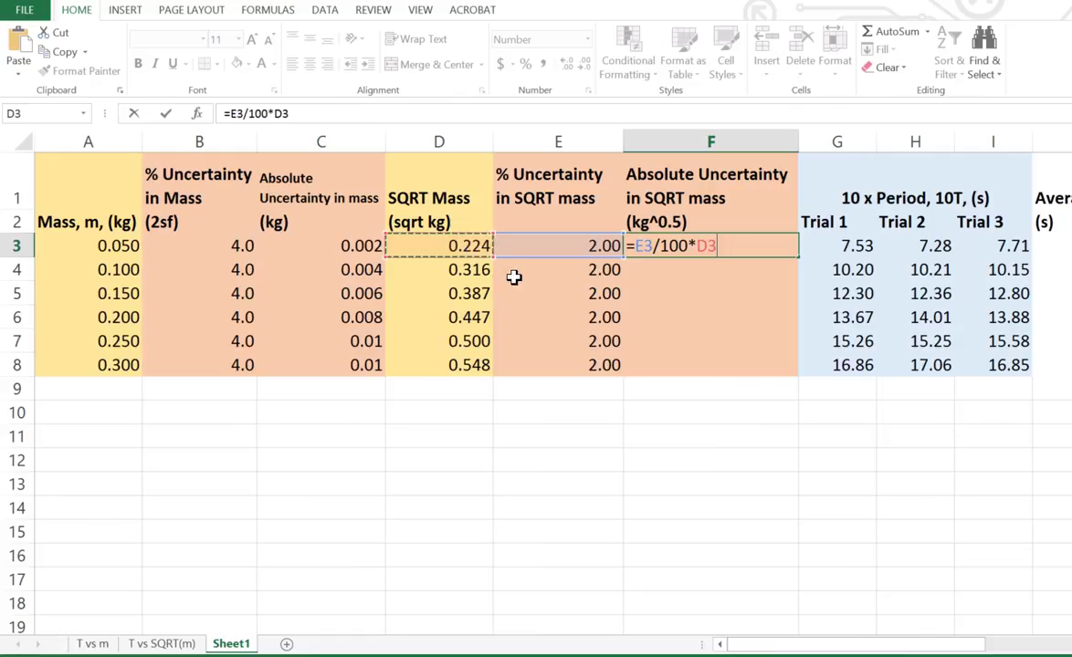
key(Return)
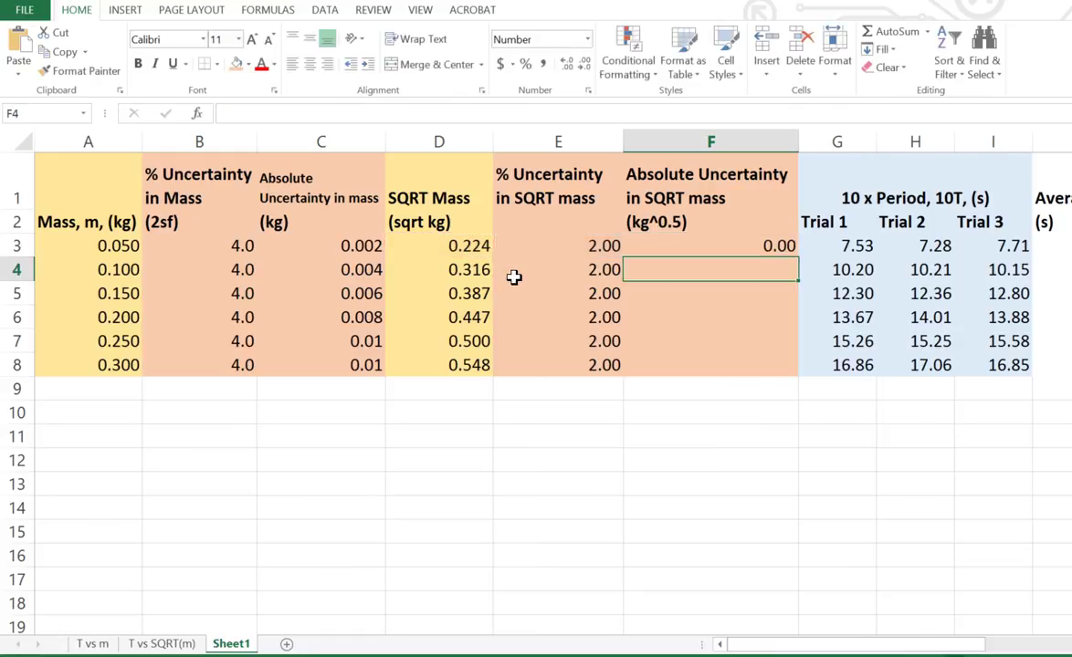
Format F3 to three decimal places so it displays 0.004
click(719, 246)
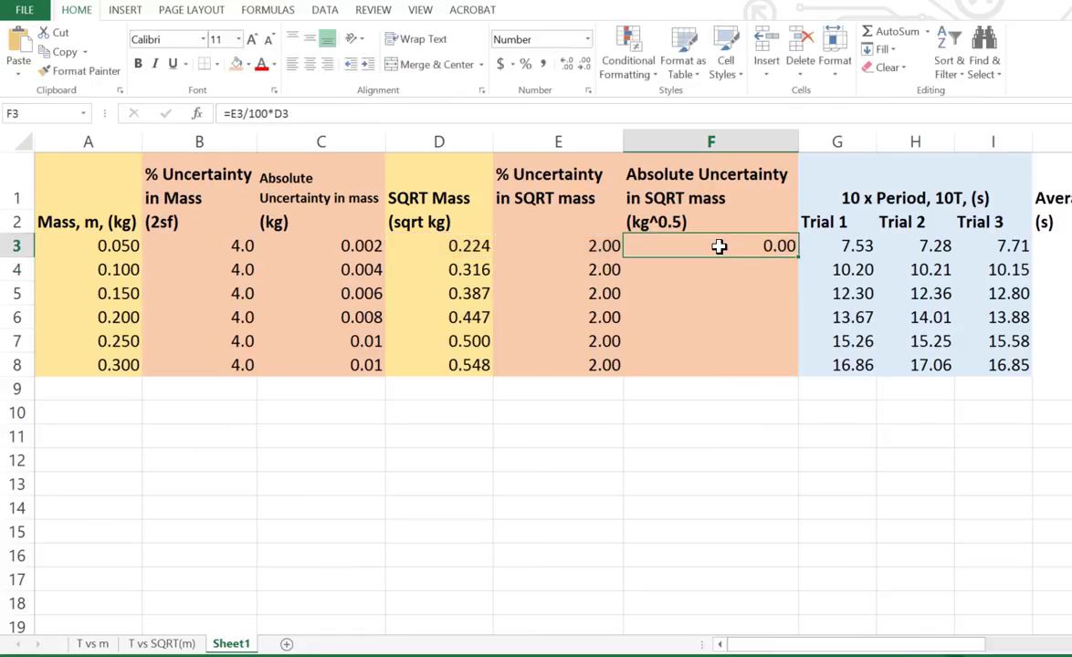
click(567, 64)
click(718, 367)
click(752, 245)
click(570, 64)
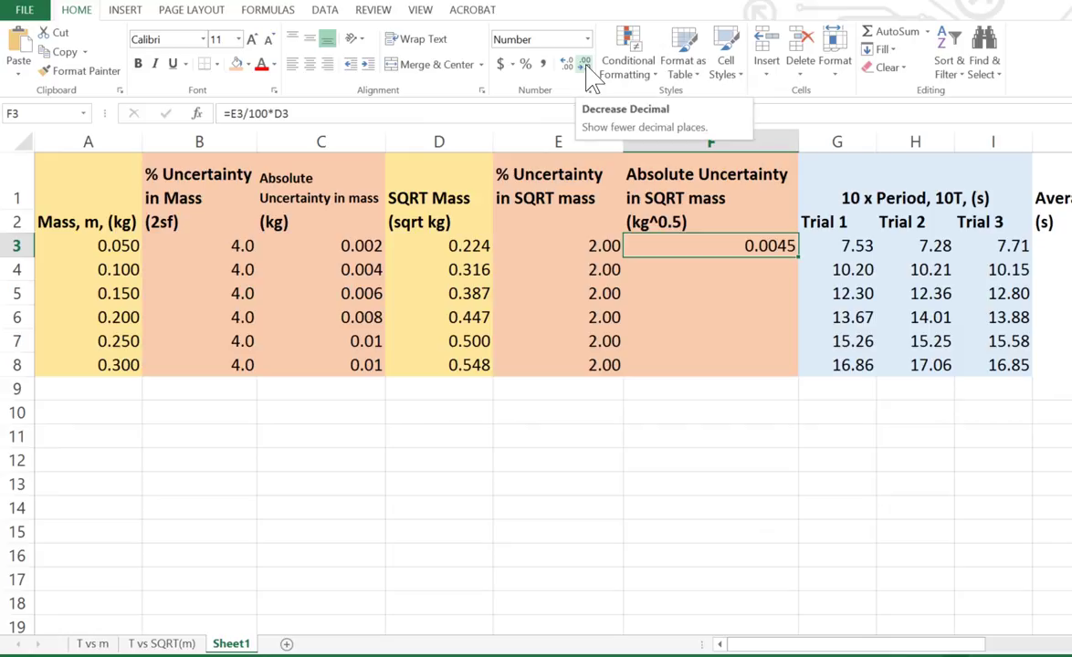
click(585, 68)
click(701, 300)
click(703, 316)
click(734, 246)
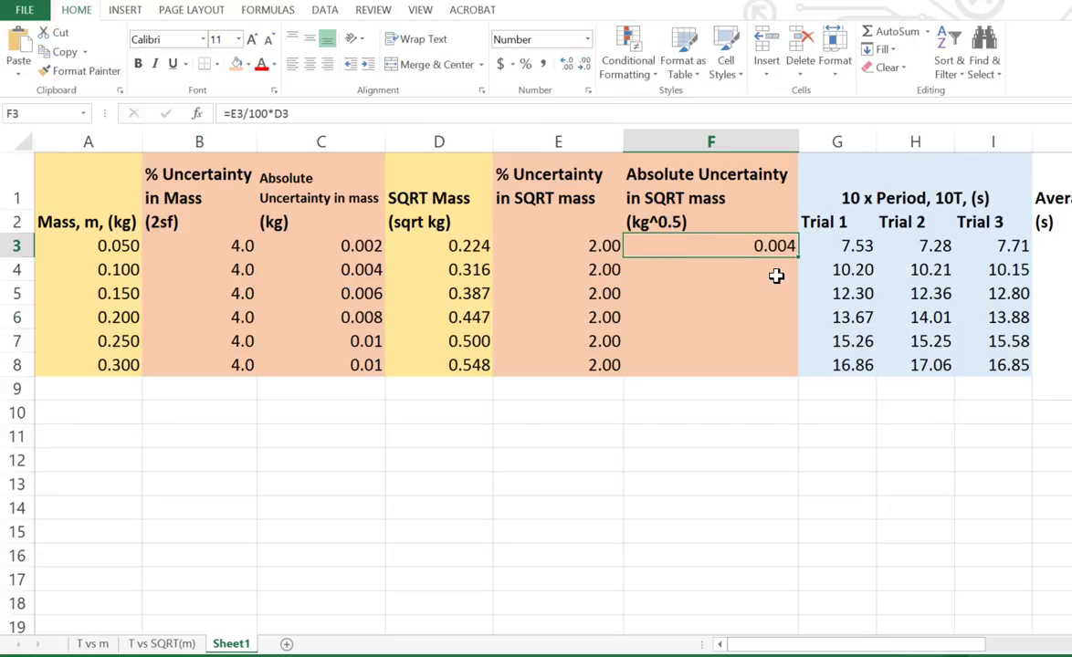
Fill F3's formula down to F8, then round F7:F8 to two decimals, showing 0.01
drag(786, 250, 782, 375)
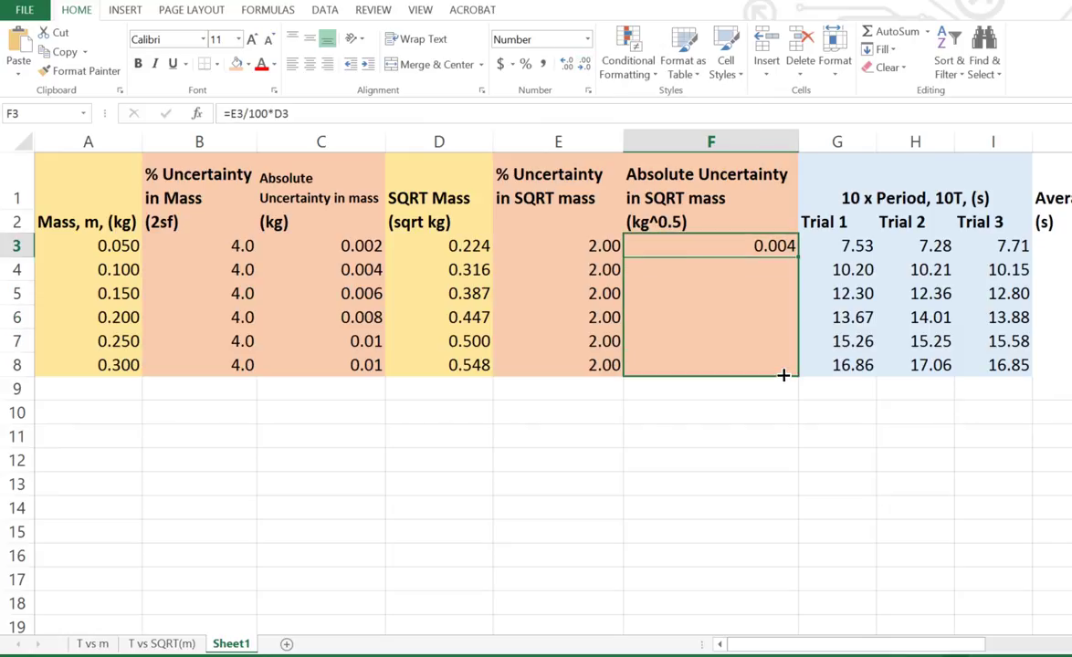
click(739, 479)
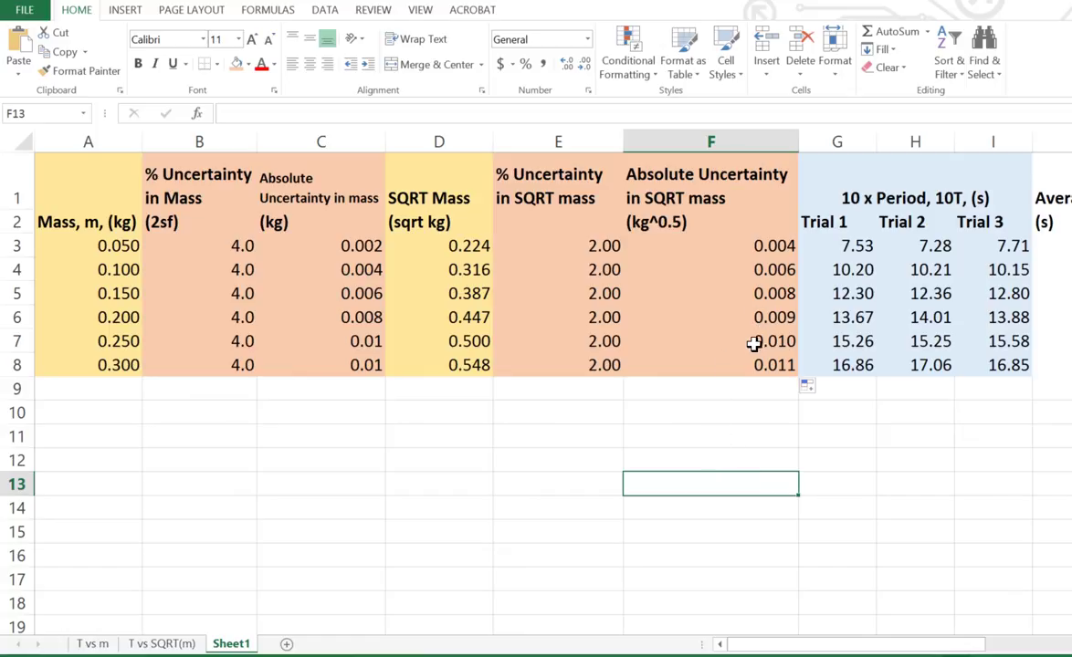
drag(756, 342, 755, 365)
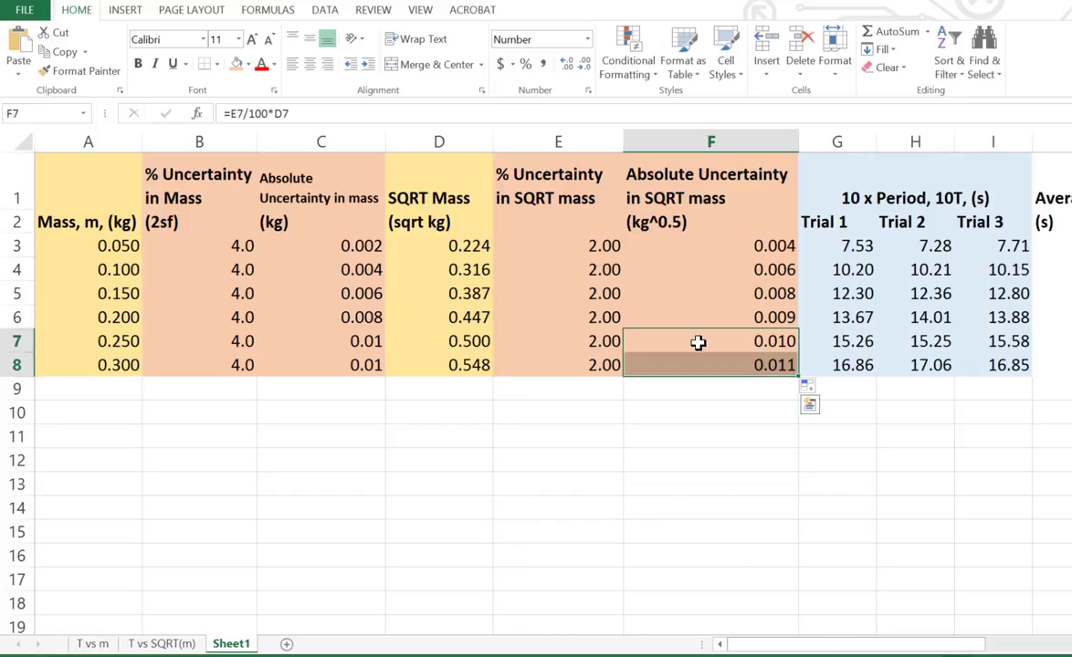
click(573, 65)
click(661, 429)
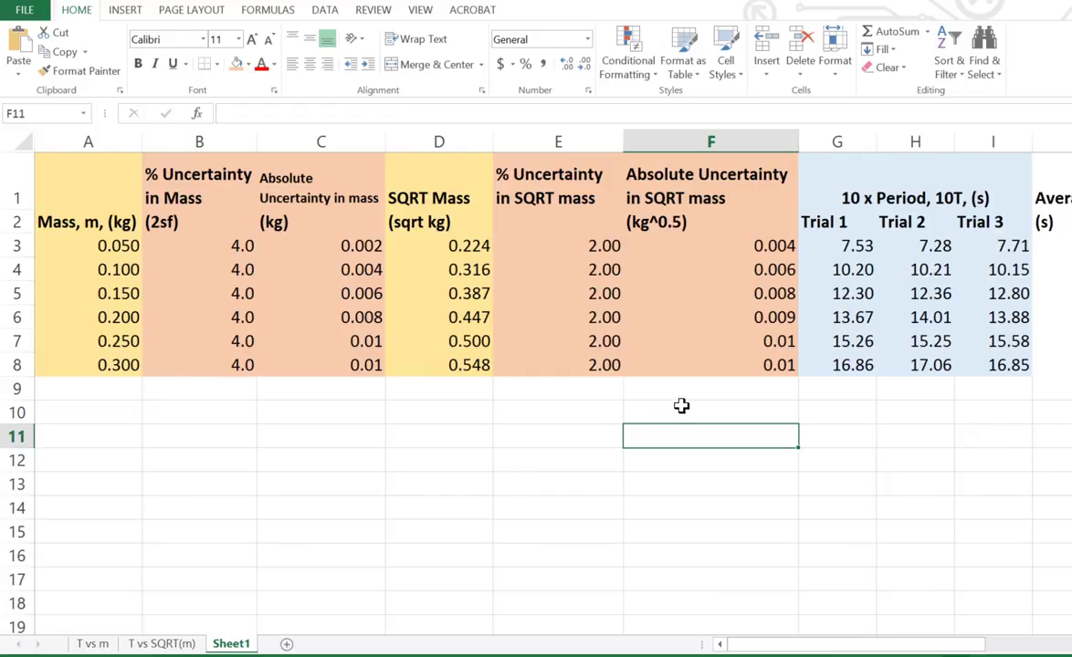
drag(696, 168, 699, 363)
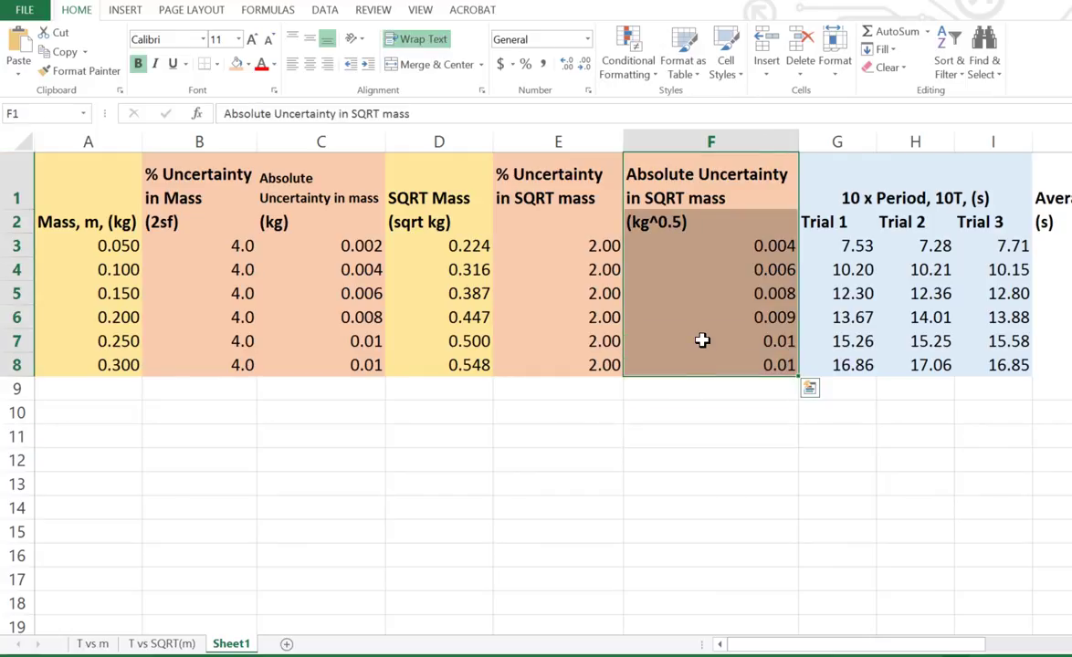
drag(758, 645, 922, 645)
drag(821, 166, 914, 361)
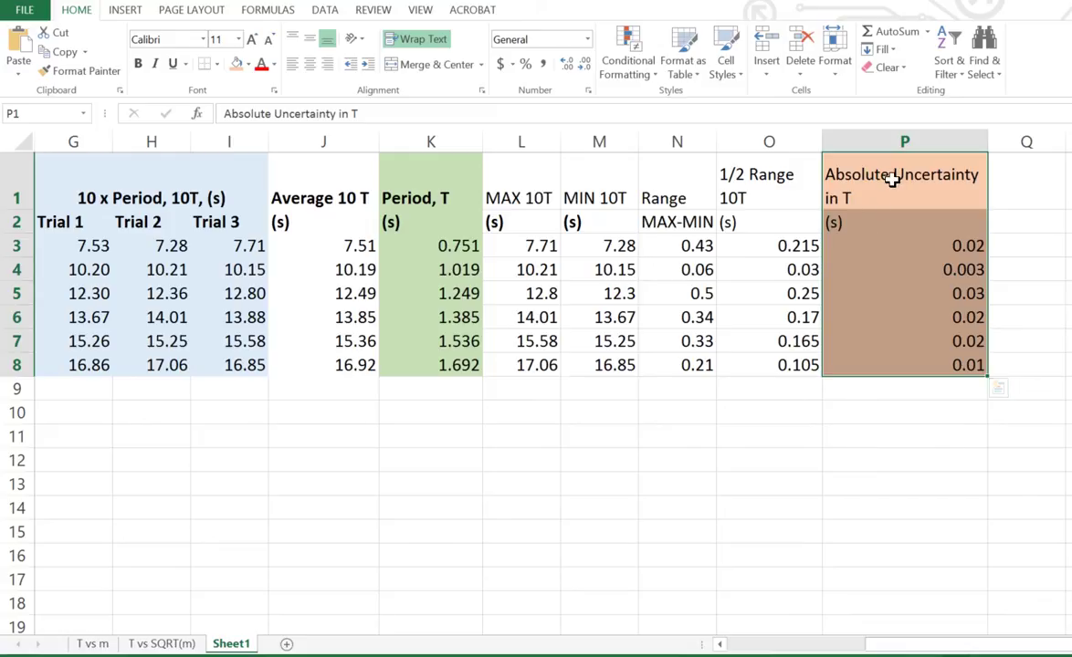
drag(892, 195, 890, 362)
drag(910, 650, 769, 648)
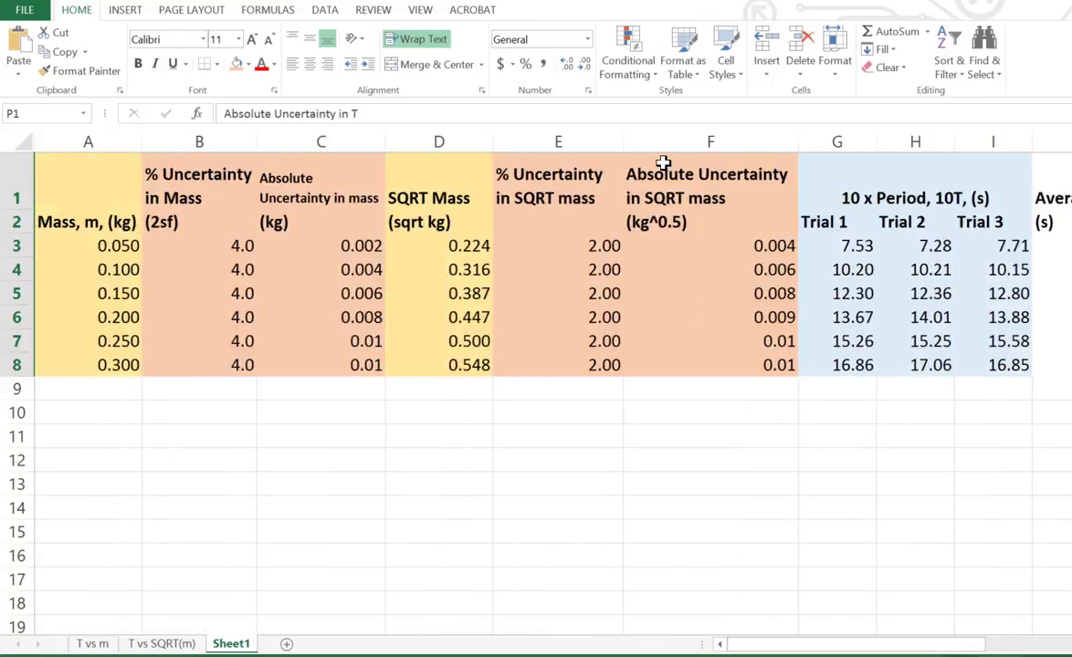
drag(662, 182, 679, 364)
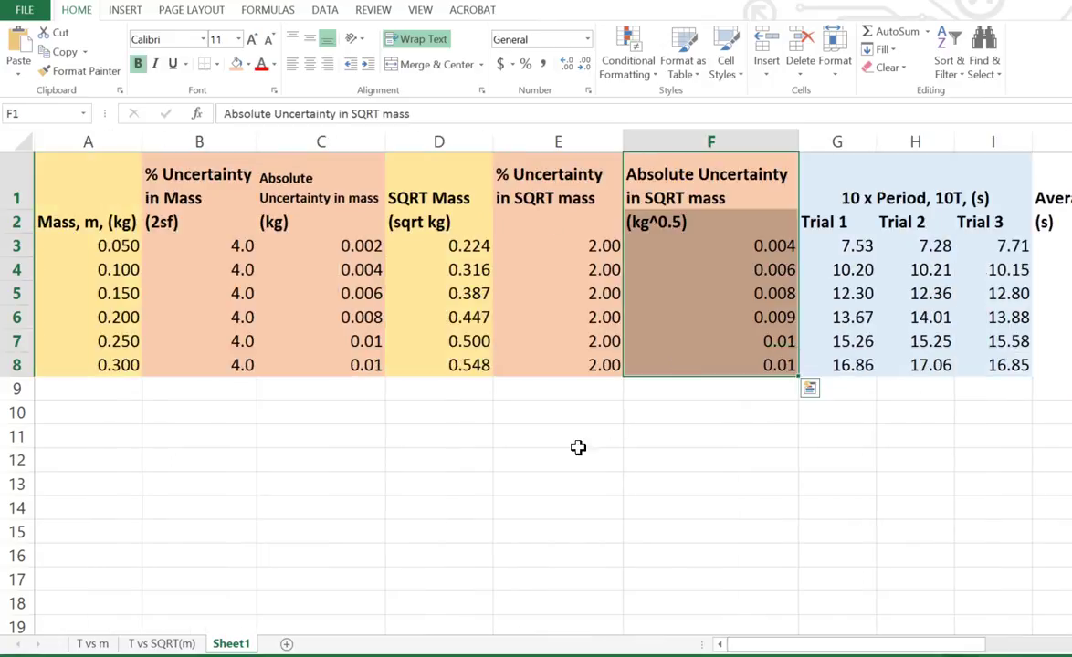